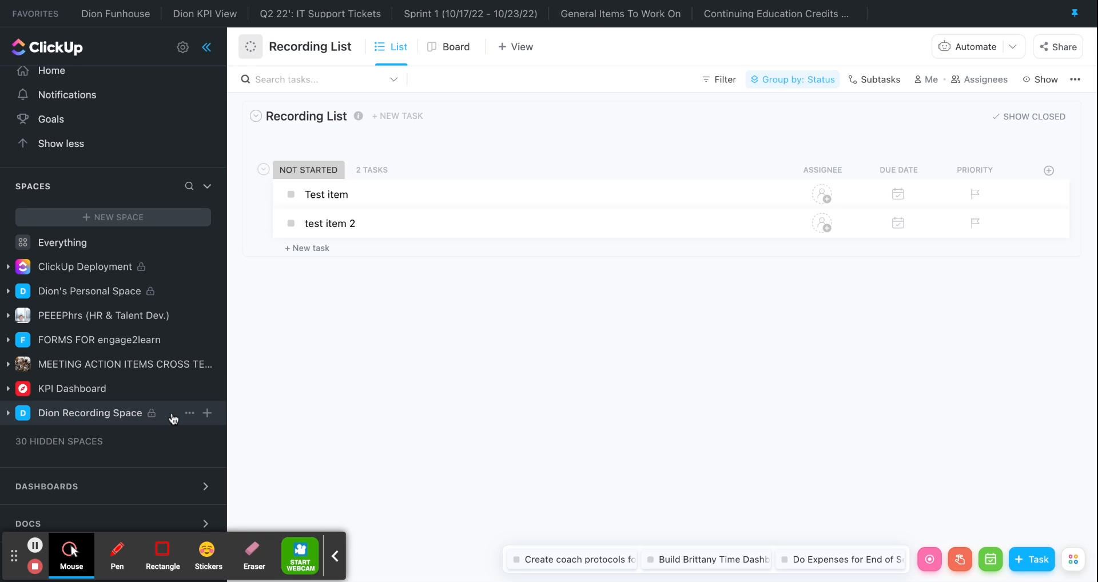
# Preview the e2L Minimum template in the recording space's task statuses, and close the settings without saving
pyautogui.click(190, 414)
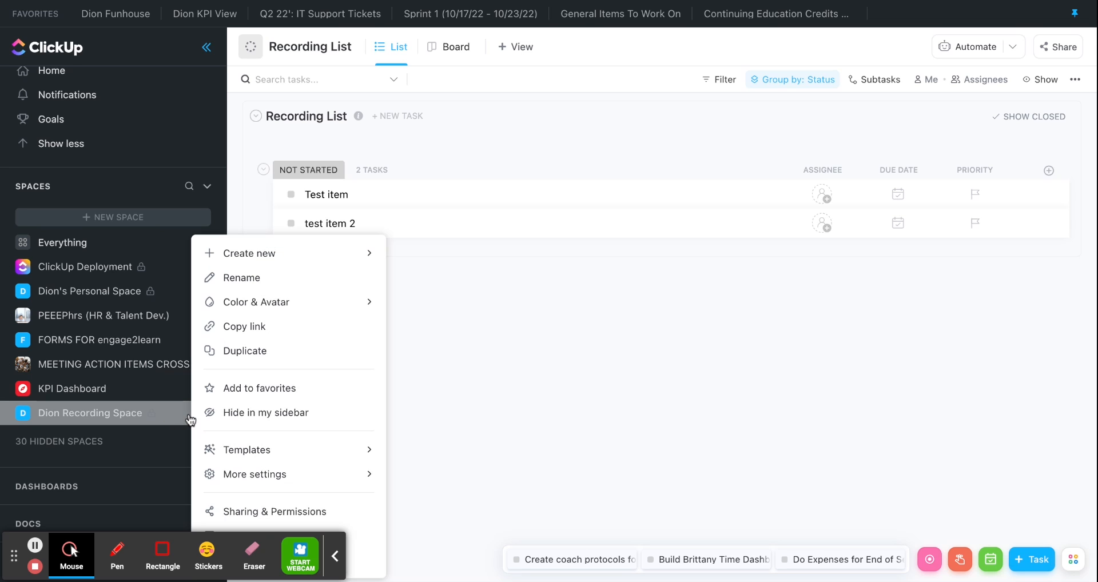
pyautogui.click(367, 481)
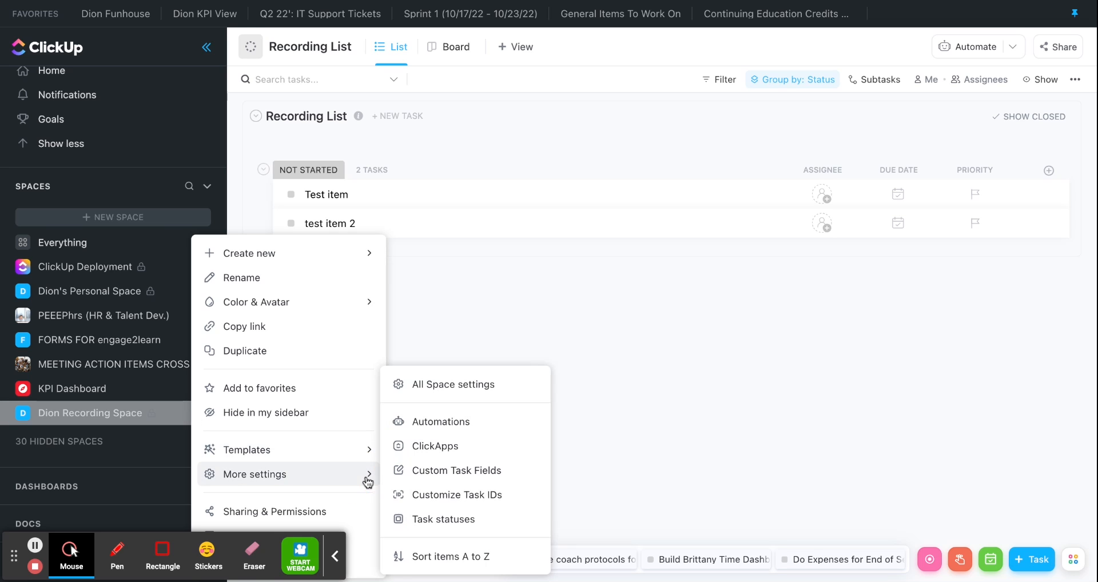
pyautogui.click(462, 519)
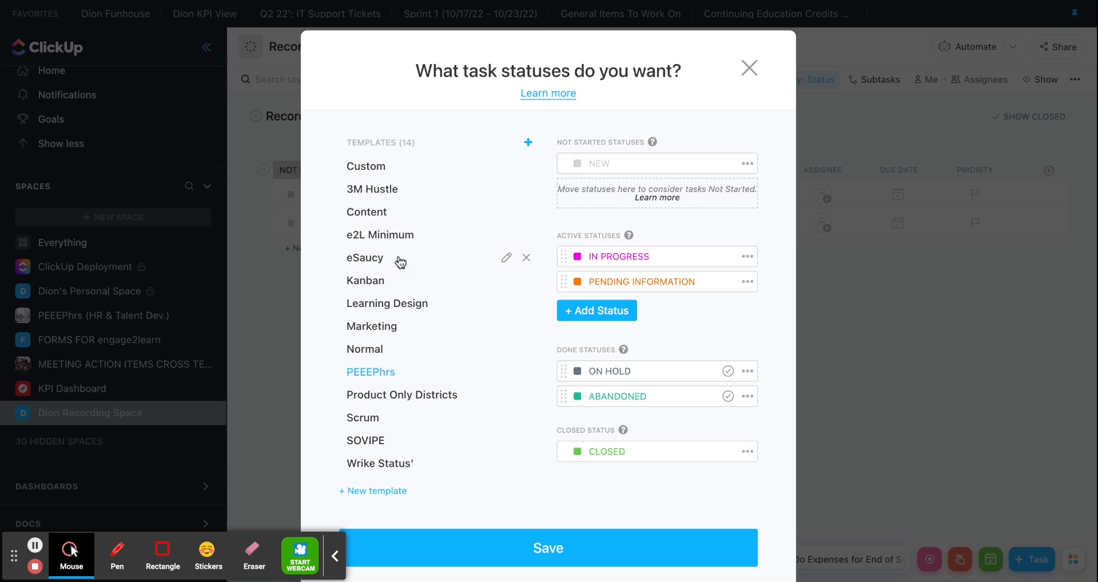
pyautogui.click(361, 241)
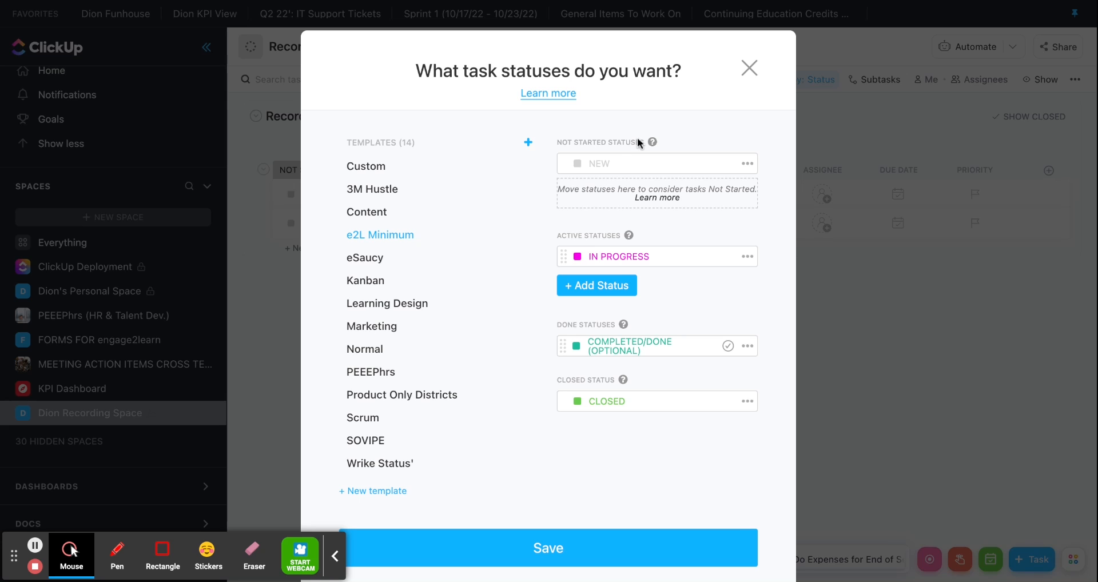
pyautogui.click(749, 69)
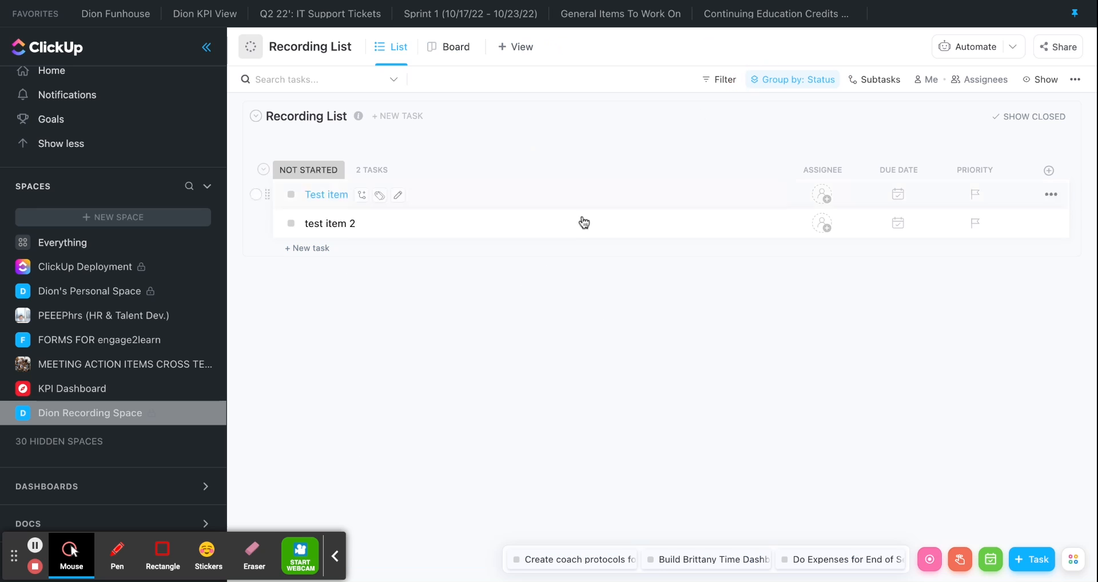
# Apply the PEEEPhrs status template to the recording space's task statuses and save it
pyautogui.click(189, 412)
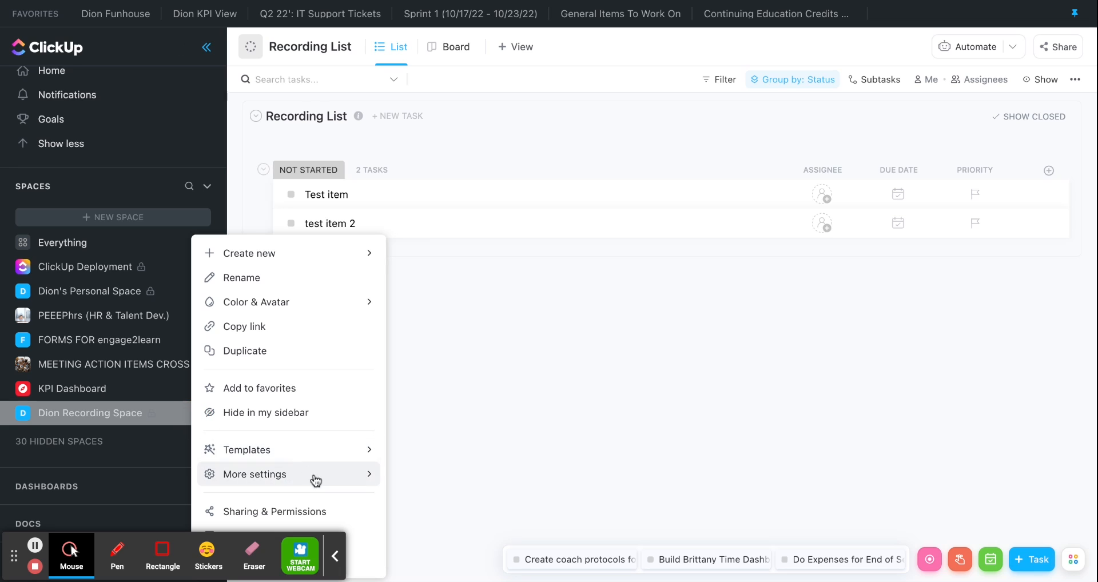
pyautogui.moveTo(337, 484)
pyautogui.click(422, 518)
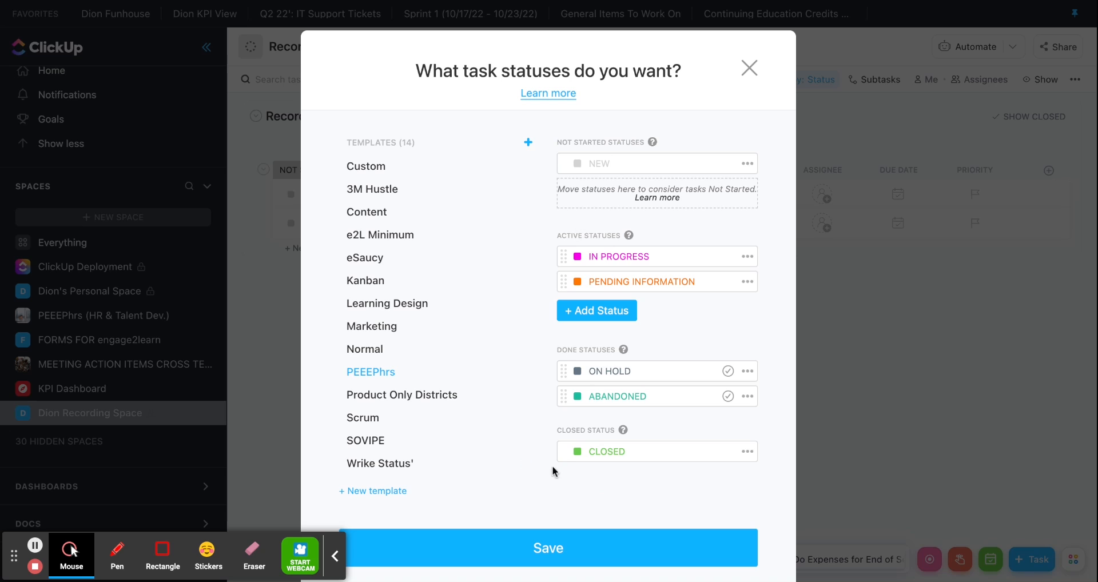
pyautogui.click(369, 372)
pyautogui.click(569, 556)
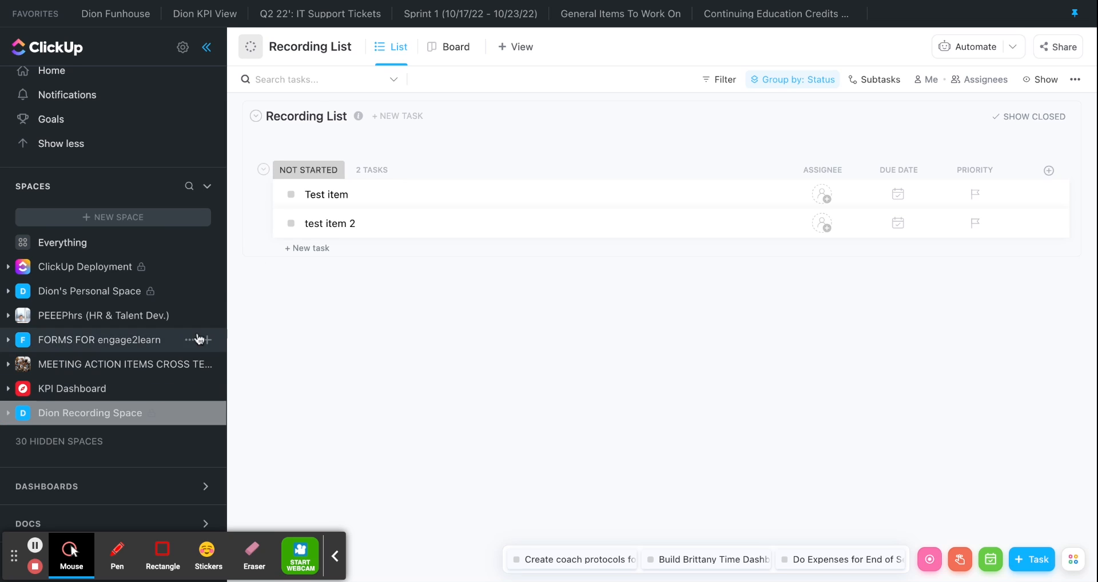
# Examine the status options available for Test item, and open the recording space with its folder and list expanded
pyautogui.click(292, 195)
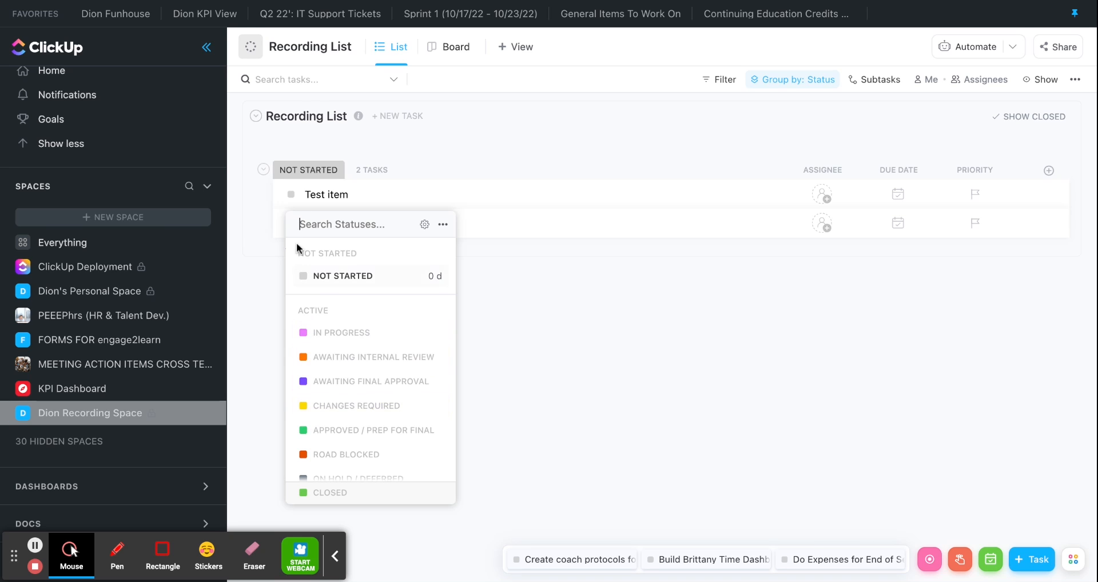
pyautogui.click(271, 235)
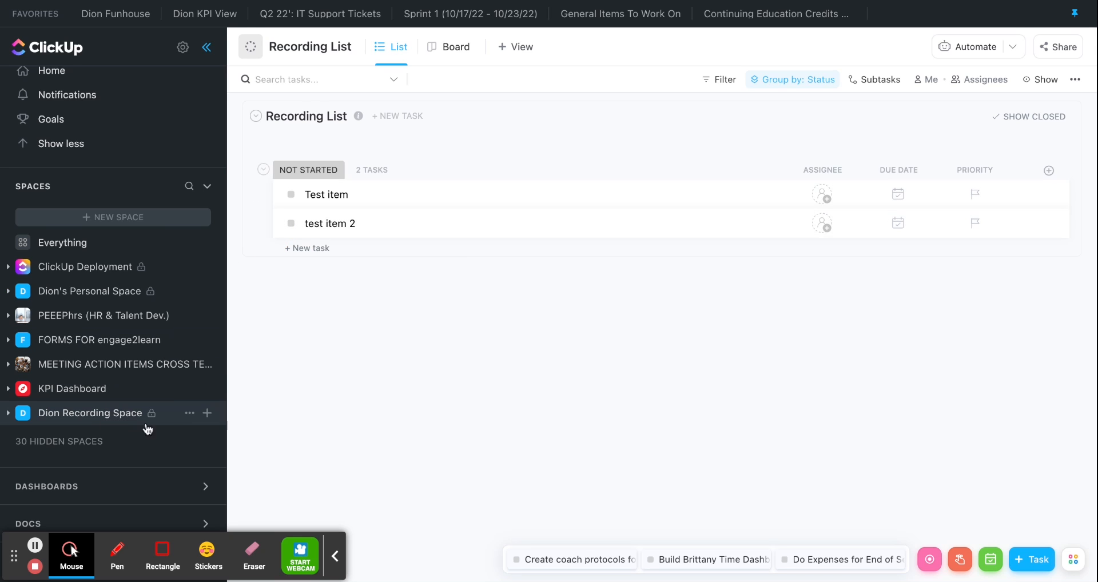
pyautogui.click(128, 419)
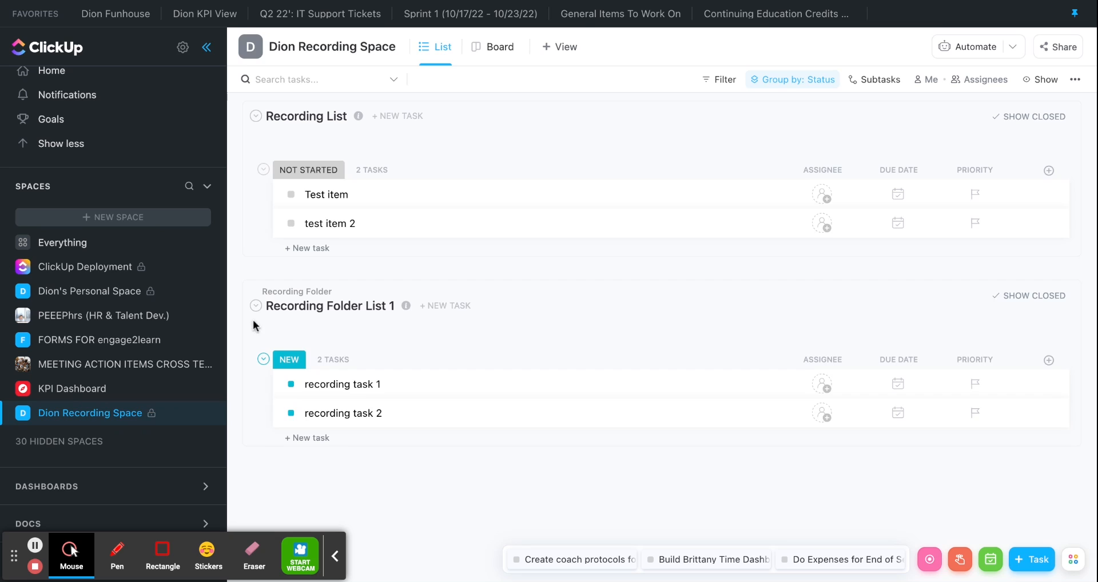
pyautogui.click(150, 416)
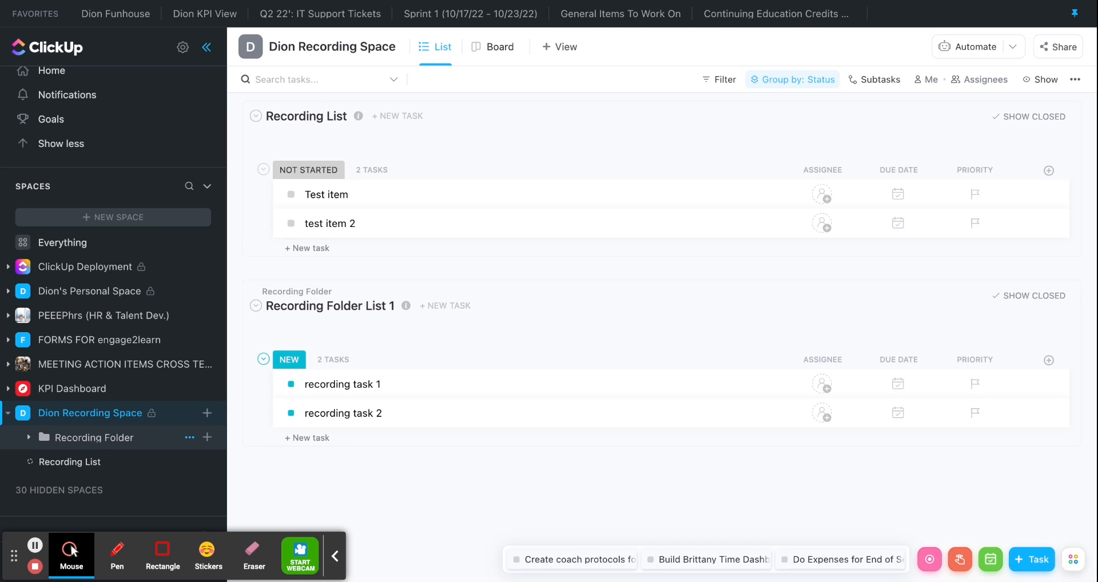
# In Recording Folder's list statuses, recolour the NEW status light grey and save the change to the 3M Hustle template
pyautogui.click(189, 437)
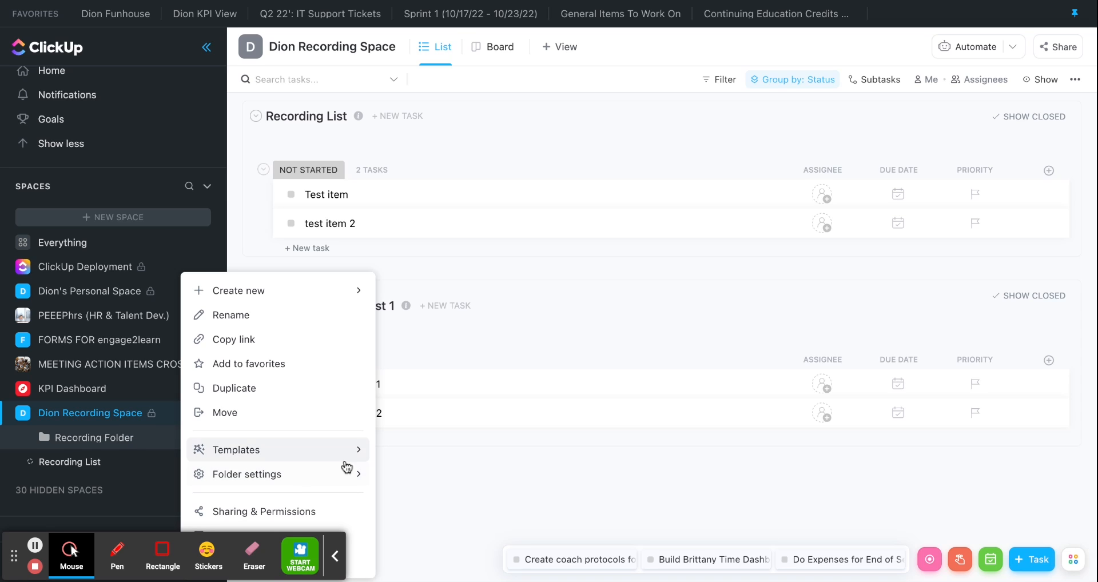
pyautogui.click(358, 475)
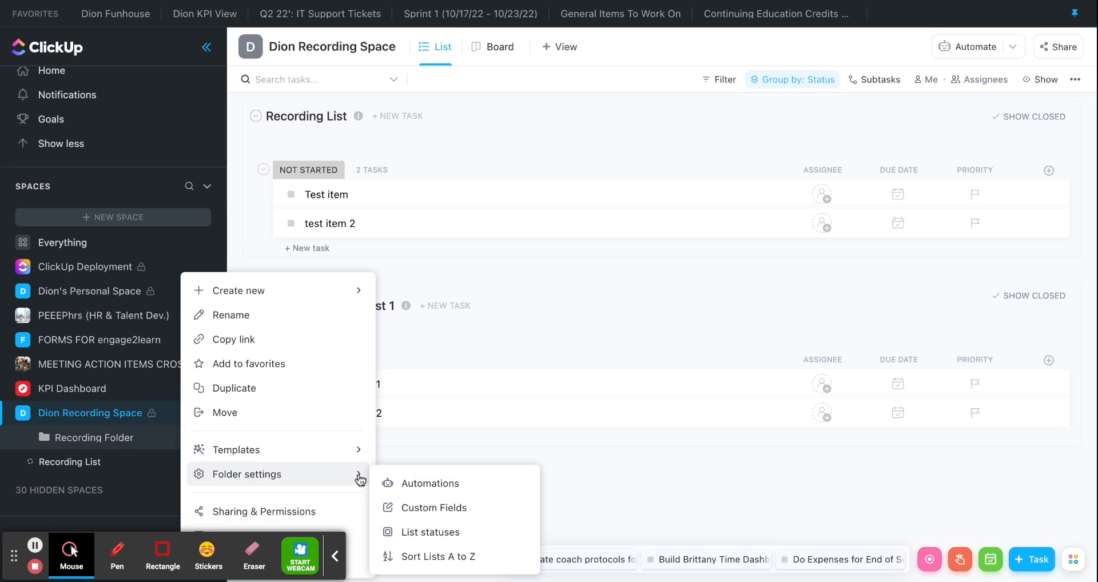
pyautogui.click(433, 531)
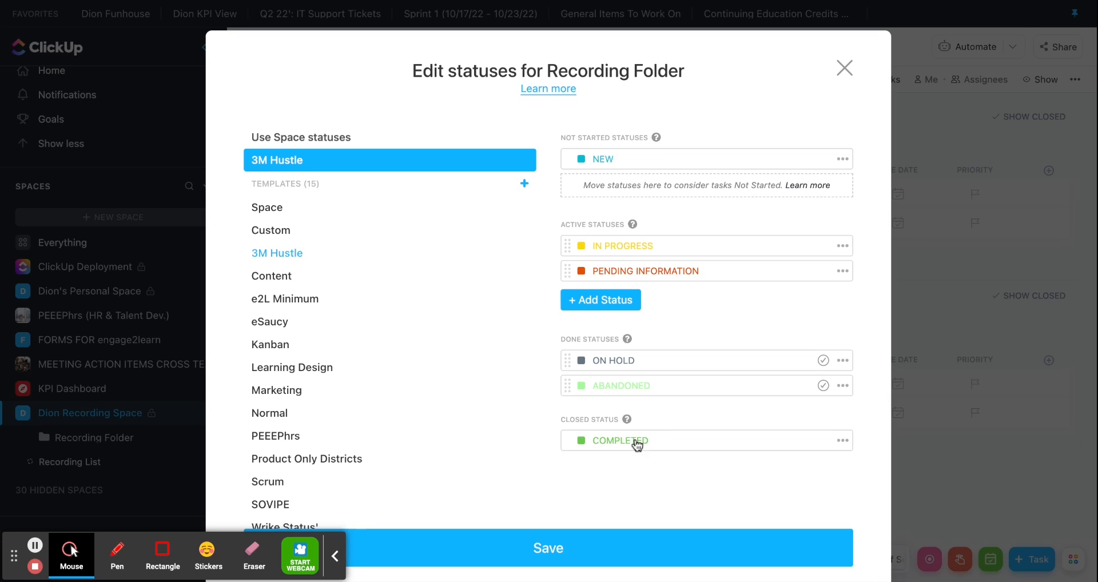
pyautogui.click(617, 162)
pyautogui.click(582, 160)
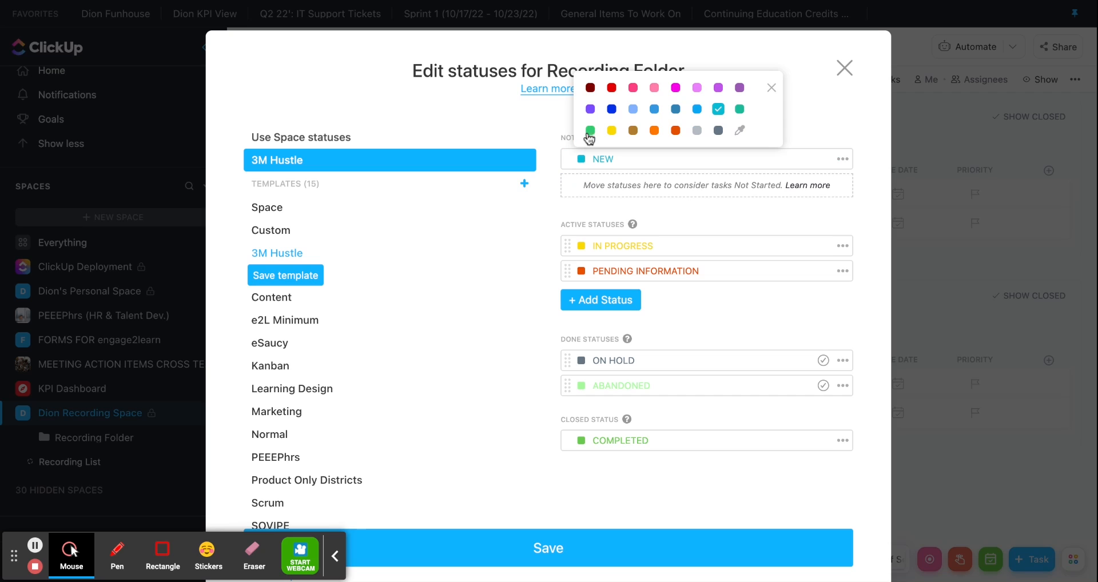
pyautogui.click(697, 132)
pyautogui.click(289, 275)
pyautogui.click(289, 275)
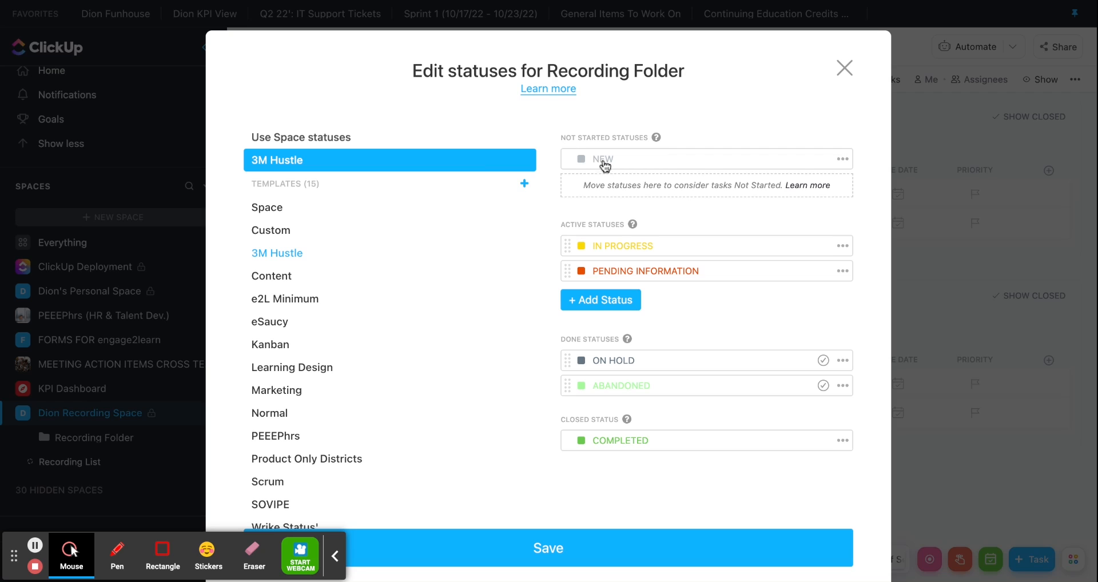
# Change the colour of Recording Folder's IN PROGRESS status to magenta
pyautogui.click(579, 249)
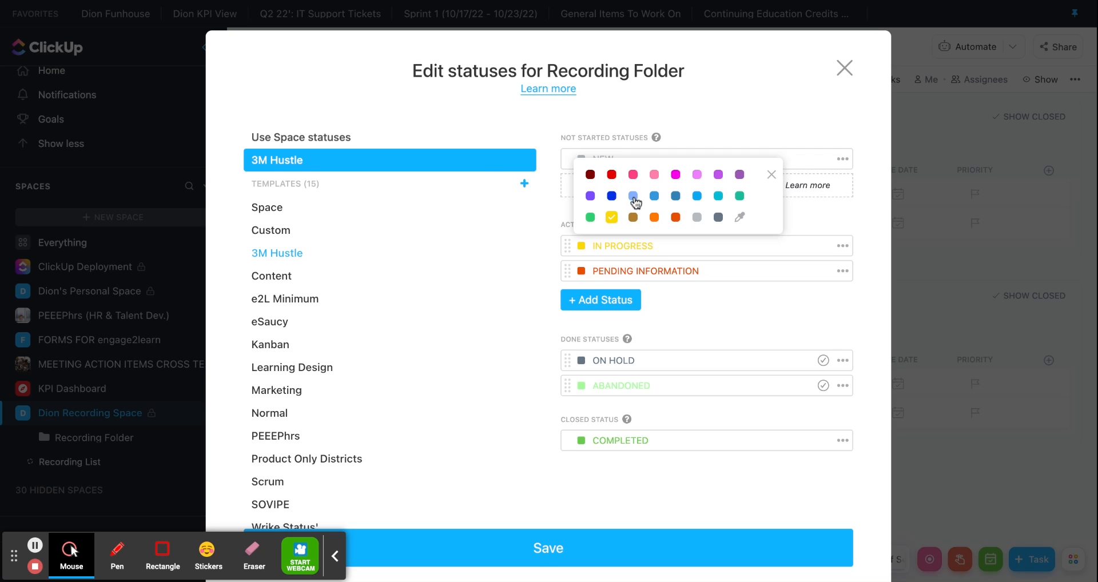
pyautogui.click(676, 175)
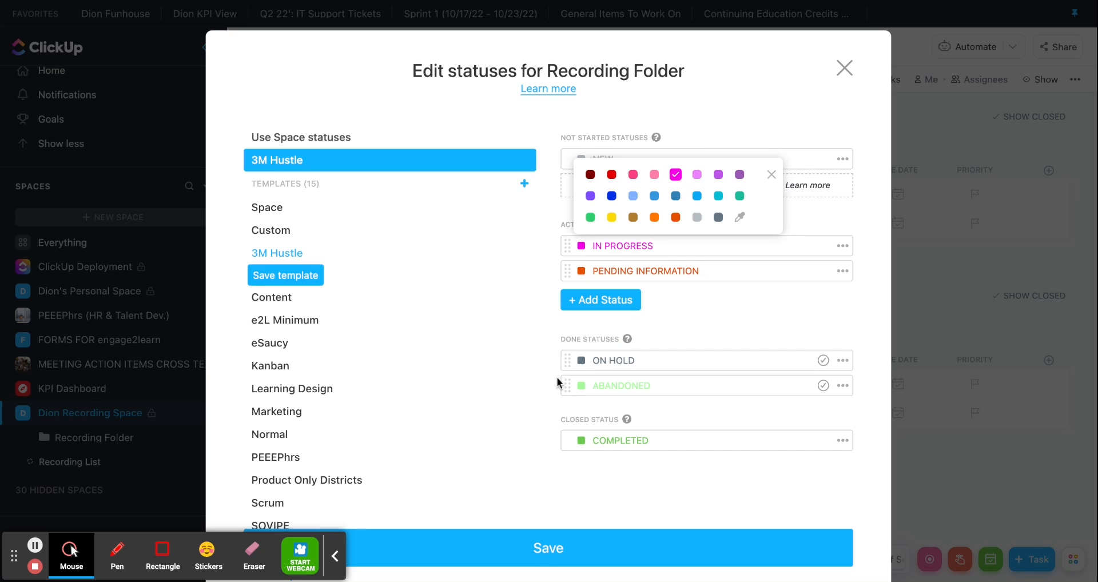
pyautogui.click(629, 441)
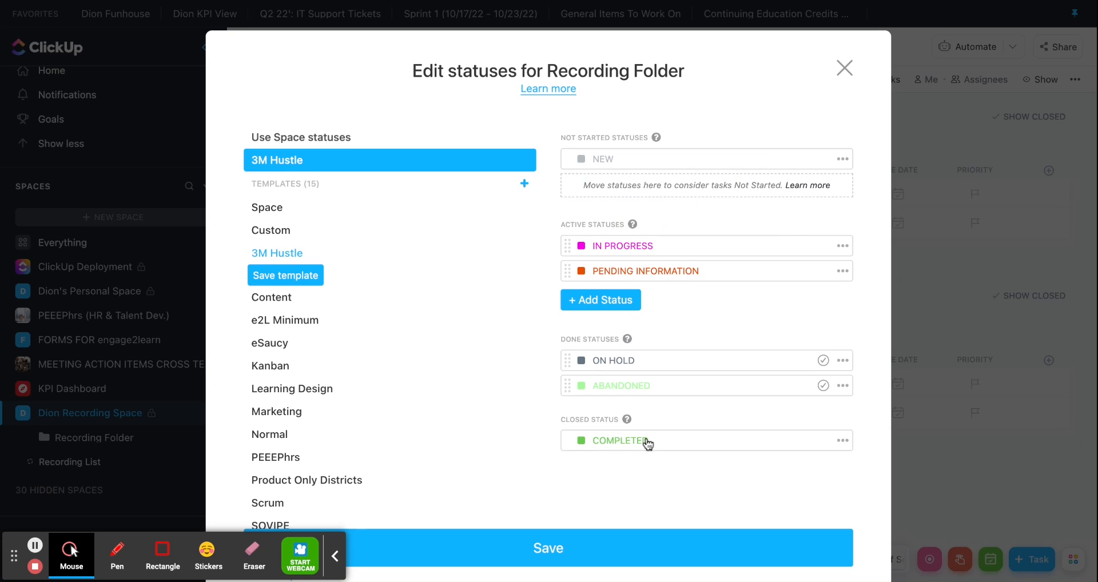
# Rename Recording Folder's COMPLETED status to CLOSED
pyautogui.click(649, 442)
pyautogui.press('BackSpace')
pyautogui.press('BackSpace')
pyautogui.press('Return')
# Recolour the ABANDONED status teal, and save both the 3M Hustle template and Recording Folder's statuses
pyautogui.click(582, 389)
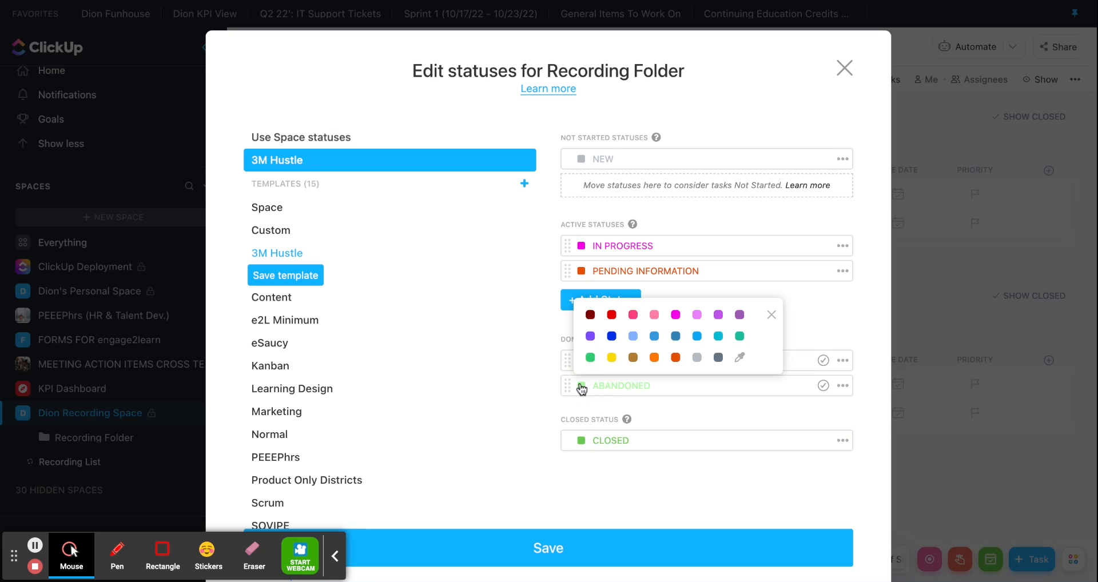
pyautogui.click(740, 337)
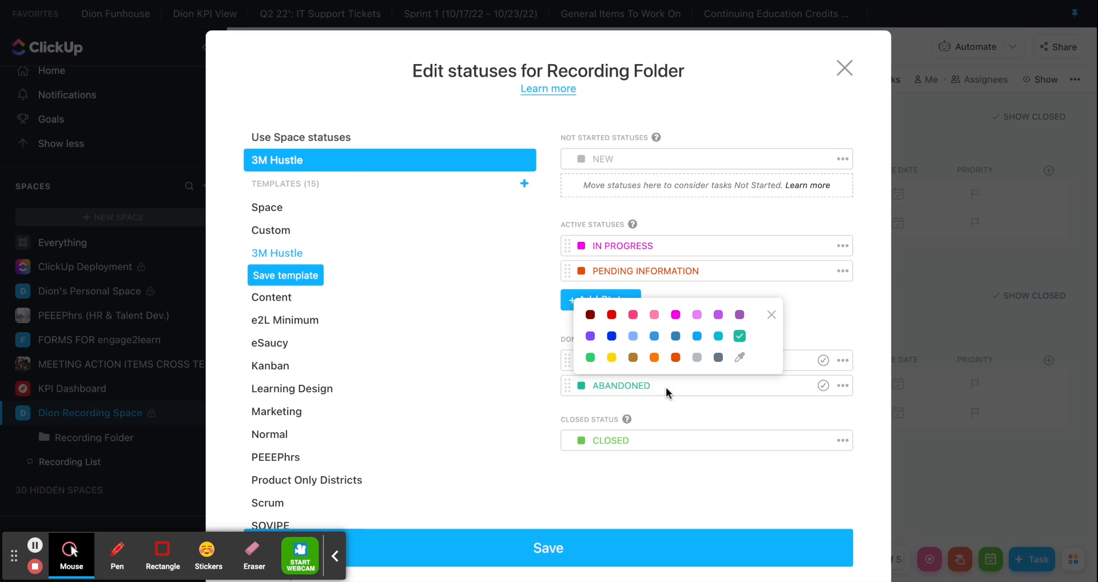
pyautogui.click(531, 376)
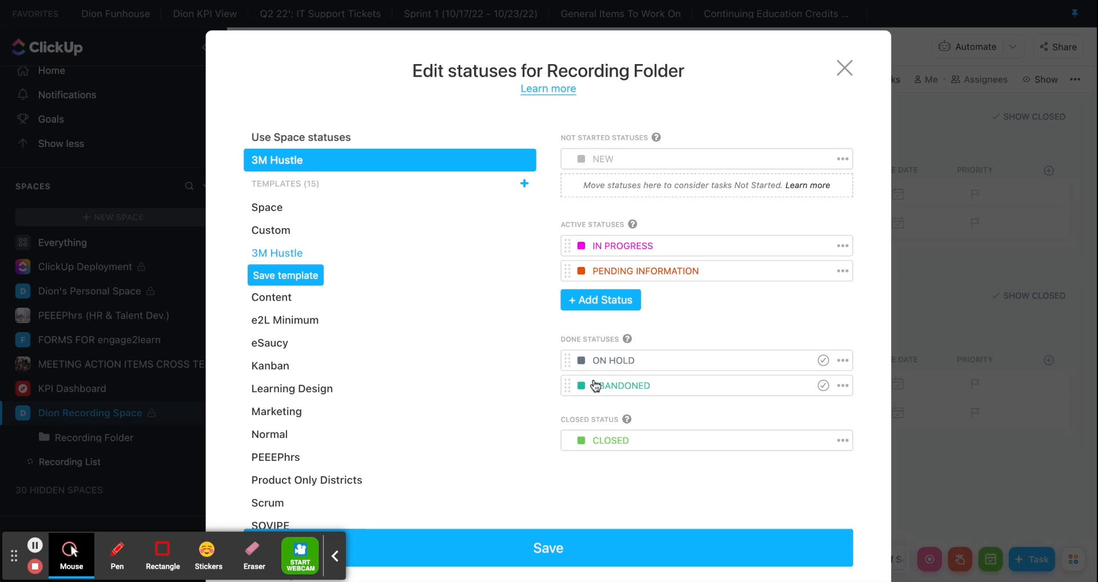
pyautogui.click(282, 275)
pyautogui.click(469, 544)
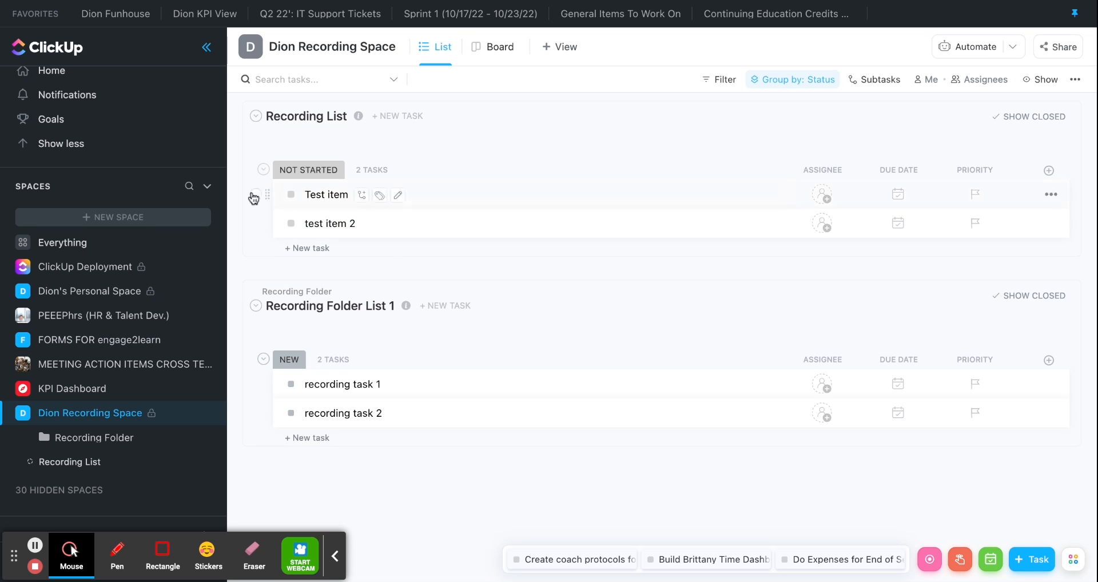
# Compare the status options of Test item in Recording List with those of recording task 1 in Recording Folder List 1
pyautogui.click(291, 196)
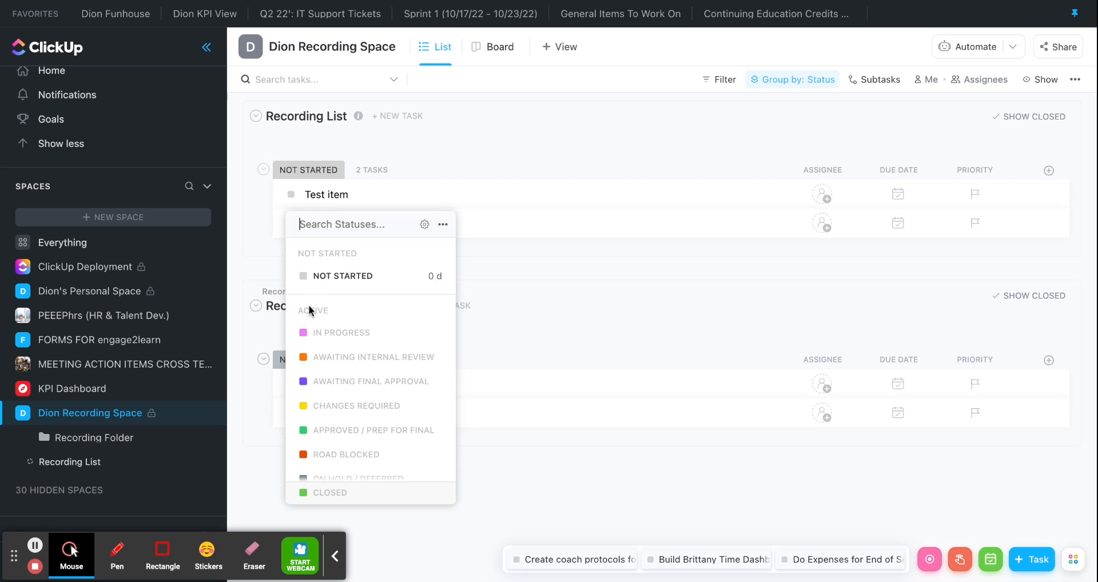
pyautogui.click(464, 137)
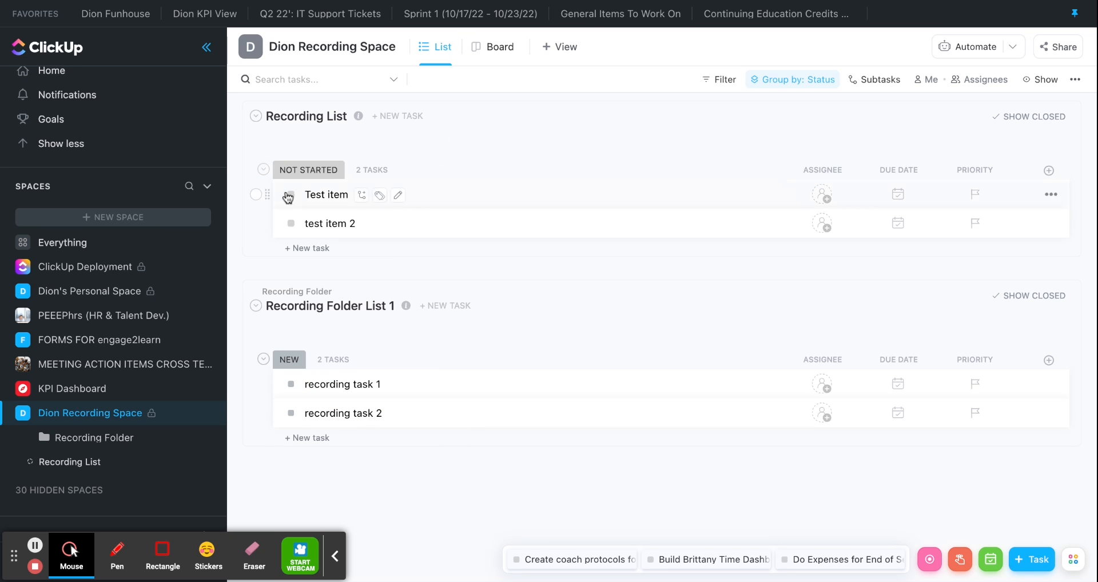
pyautogui.click(288, 386)
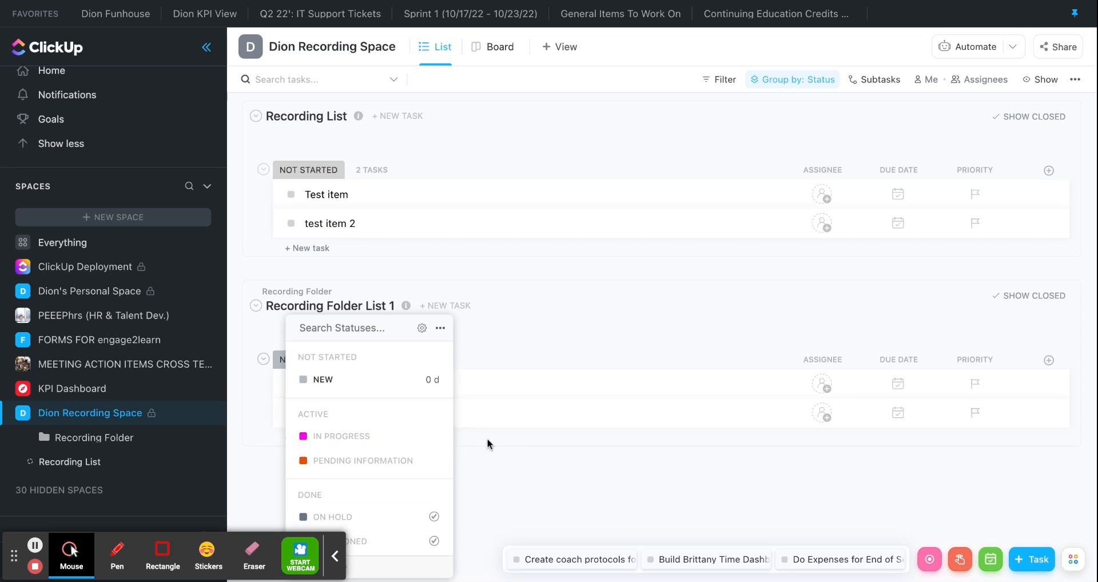
pyautogui.click(521, 475)
# Open Recording Folder and examine the status options of recording task 1 there
pyautogui.click(94, 440)
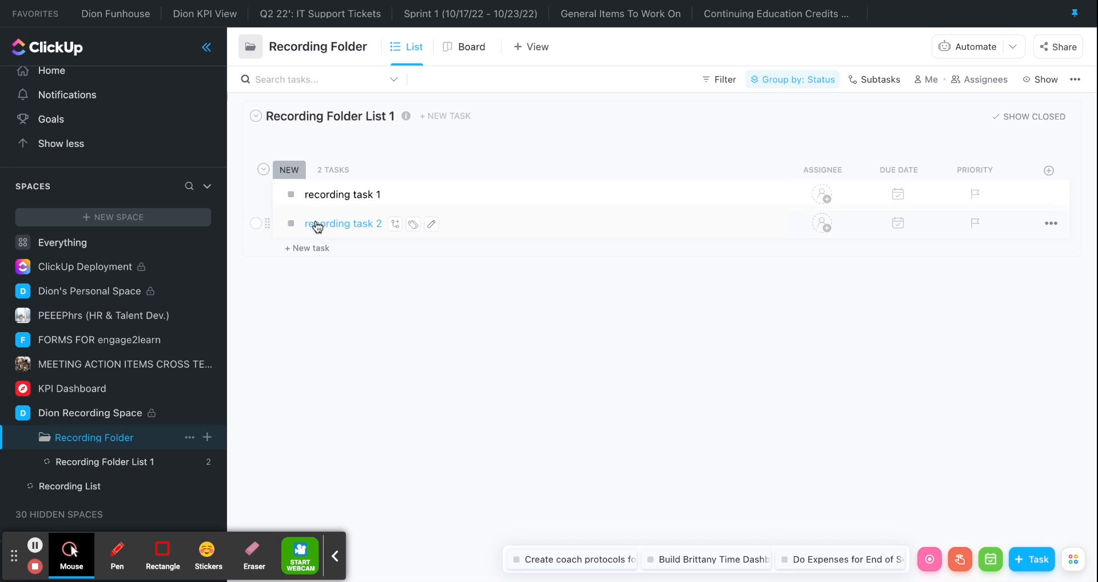
pyautogui.click(291, 197)
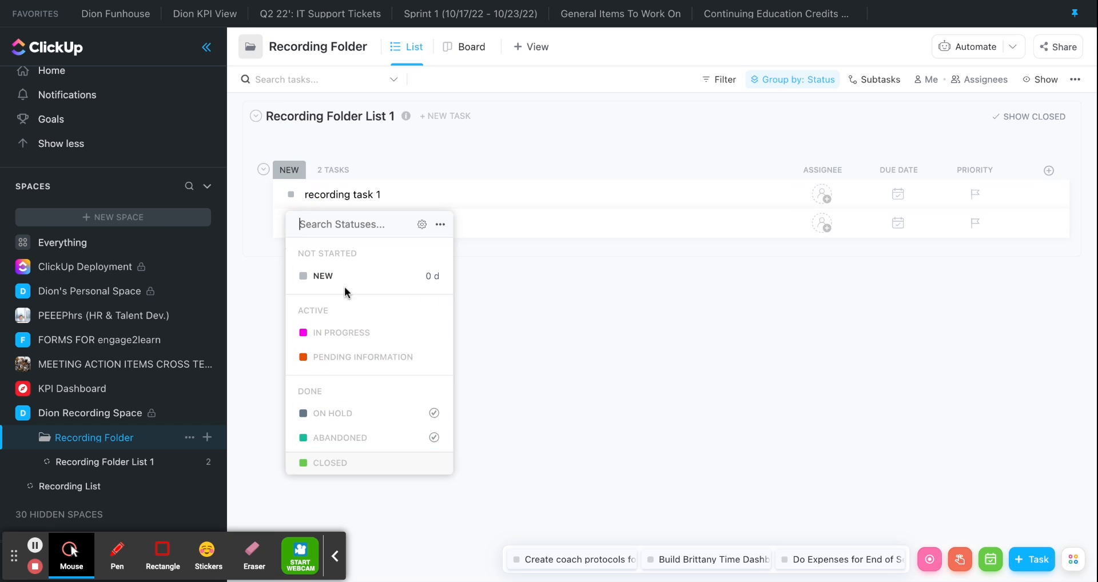
pyautogui.click(531, 354)
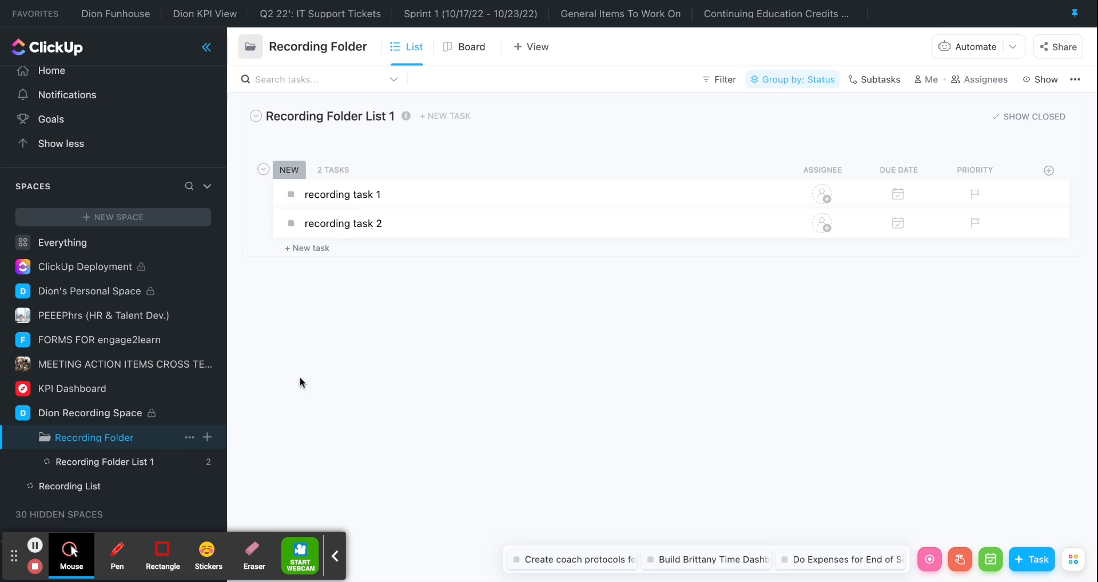
# Set Recording Folder List 1 to use the Folder statuses and save its list status settings
pyautogui.click(154, 462)
pyautogui.click(205, 462)
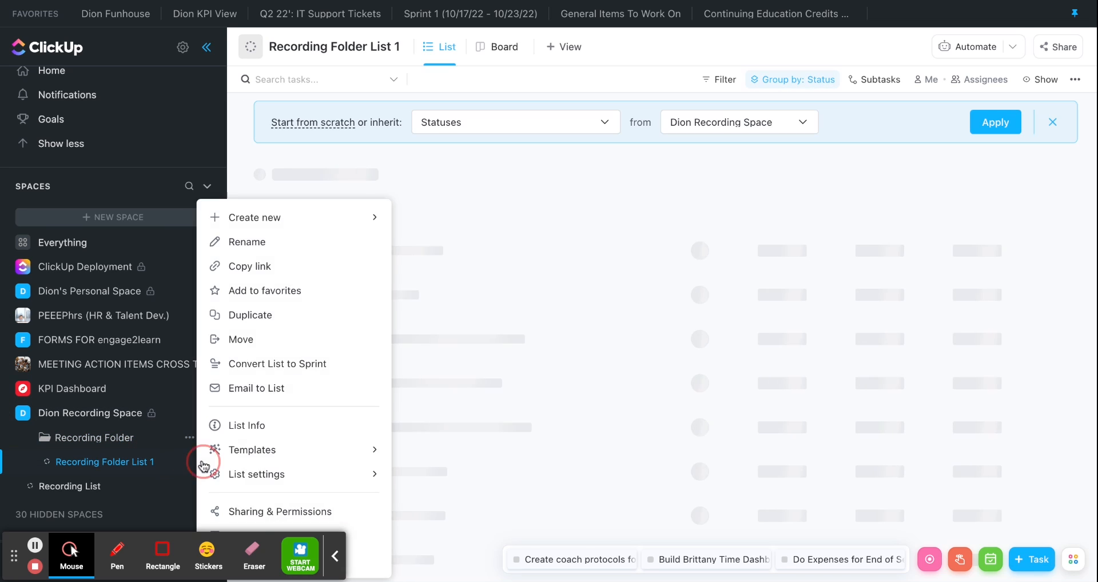
pyautogui.moveTo(371, 483)
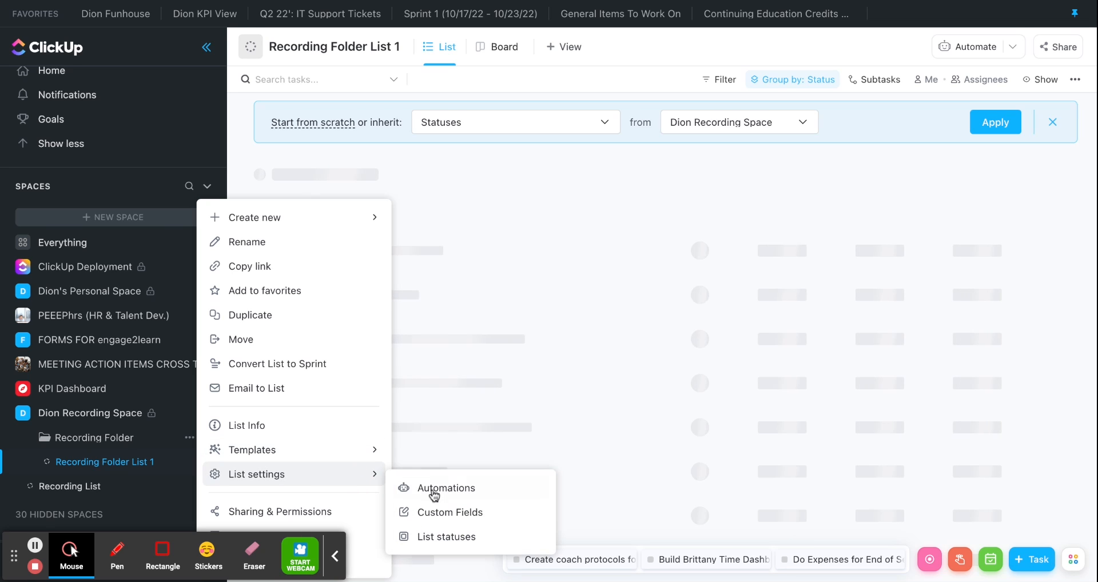
pyautogui.click(458, 541)
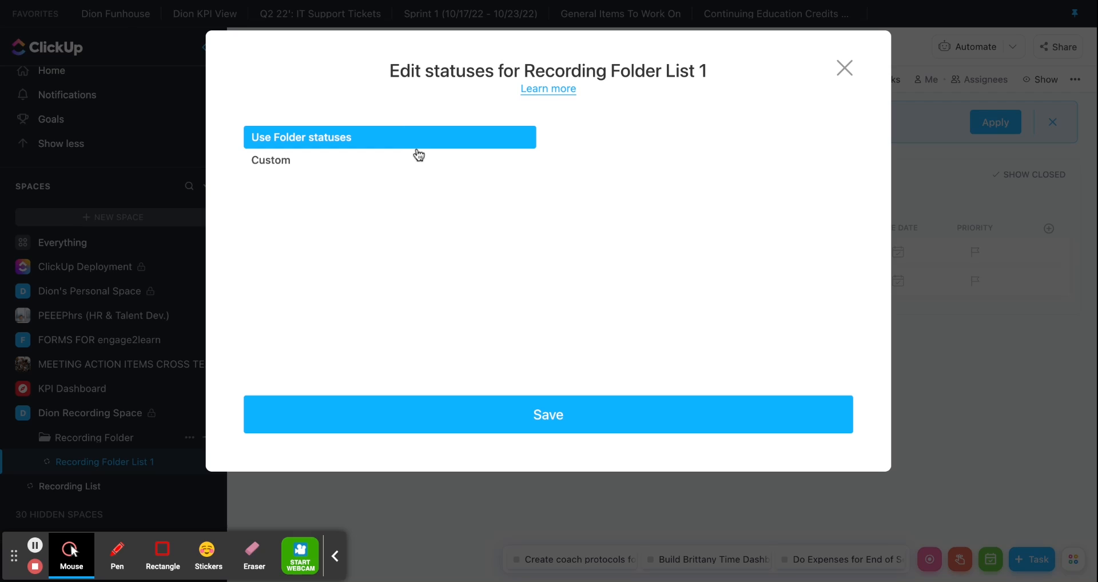
pyautogui.click(371, 139)
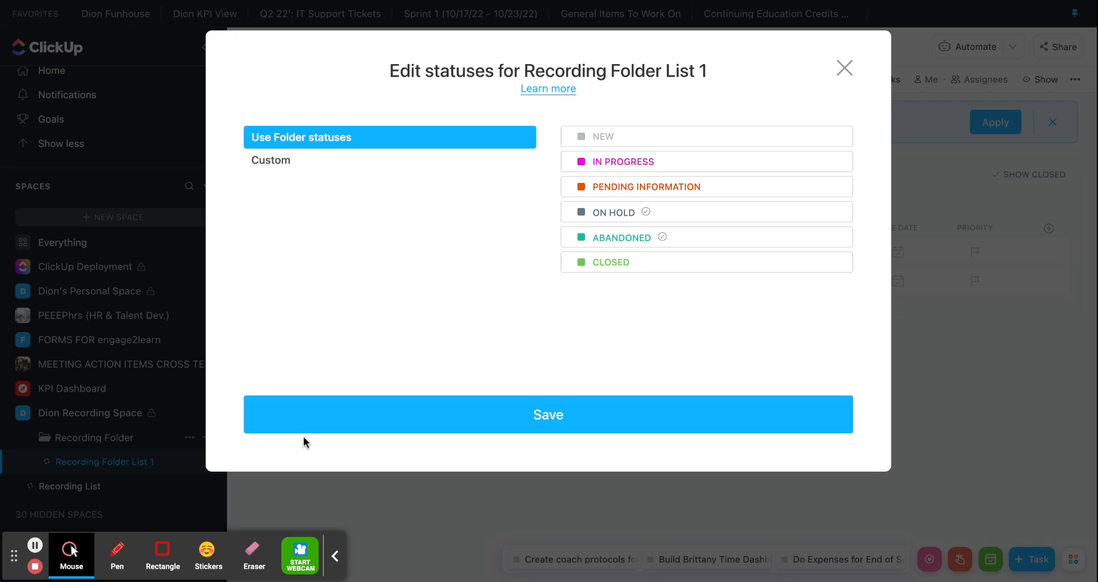
pyautogui.click(381, 411)
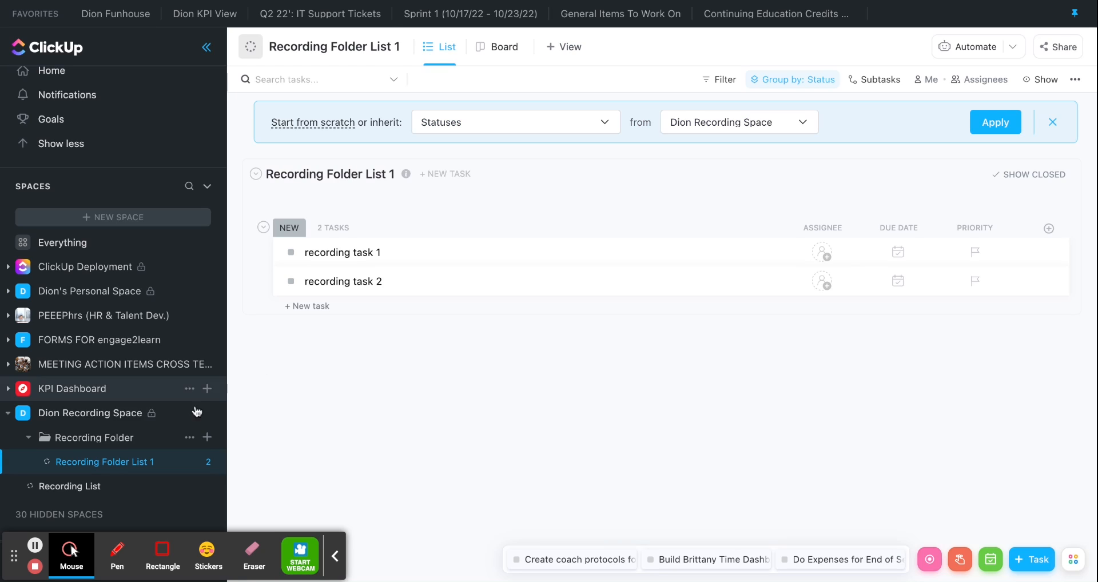
# Review the status setup of Recording Folder and close it without saving changes
pyautogui.click(189, 438)
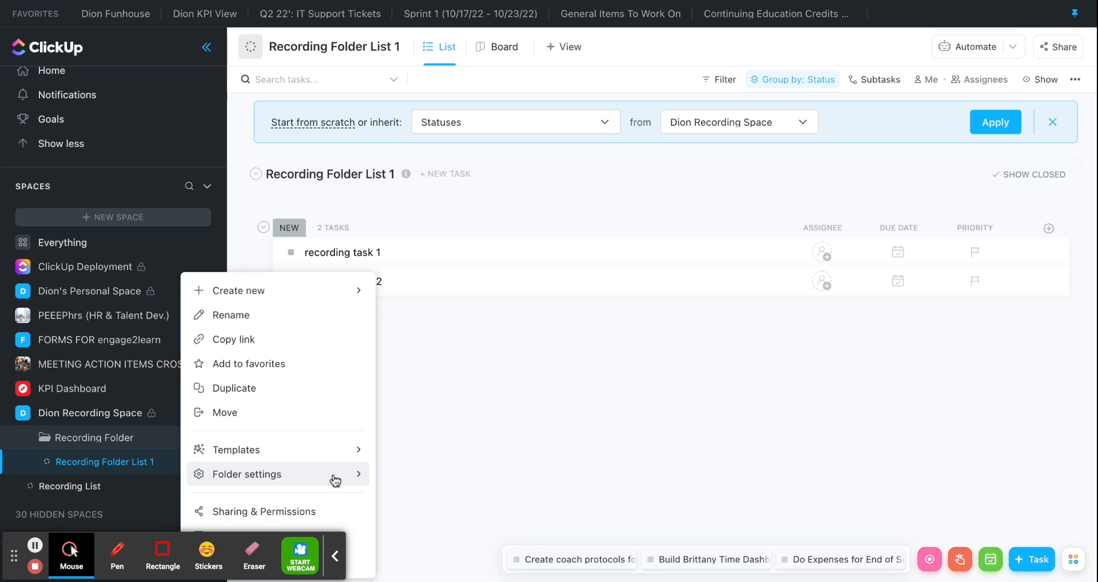
pyautogui.moveTo(336, 480)
pyautogui.click(451, 529)
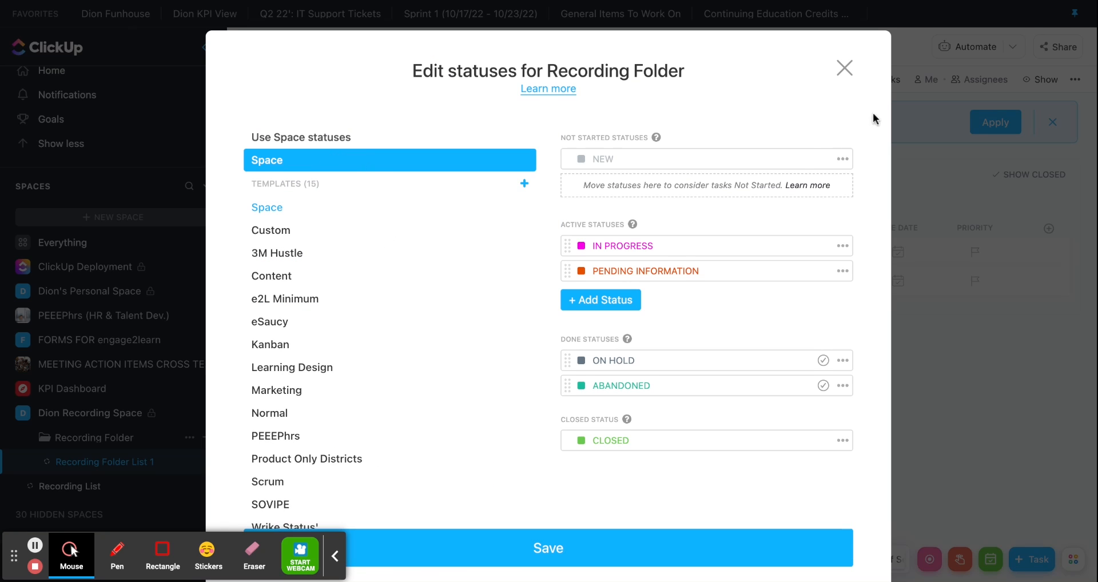
pyautogui.click(845, 72)
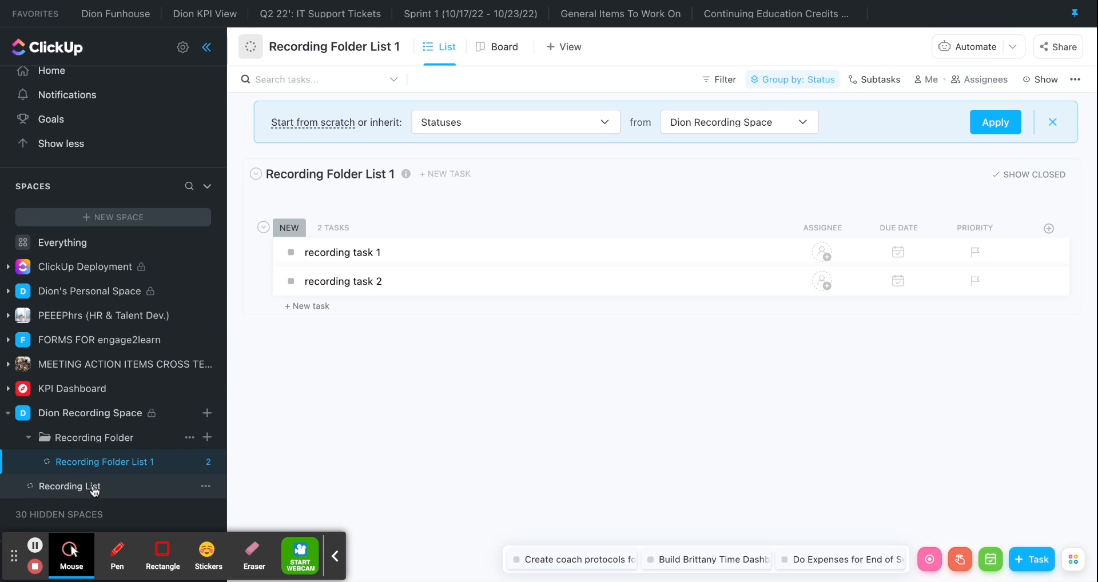
# Collapse Recording Folder, open Recording List, and examine the status options of Test item
pyautogui.click(29, 438)
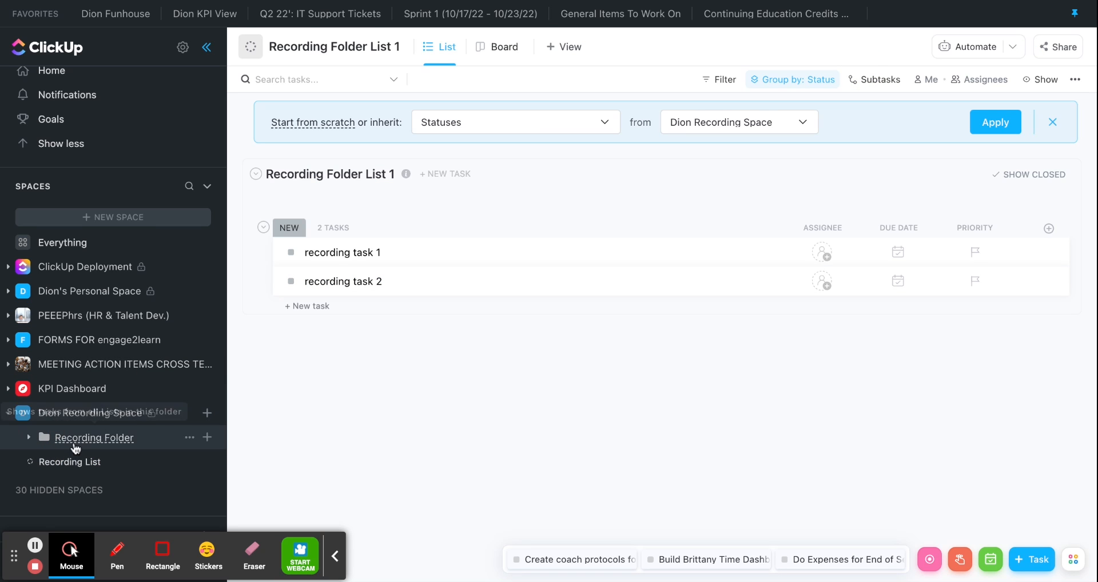
pyautogui.click(206, 462)
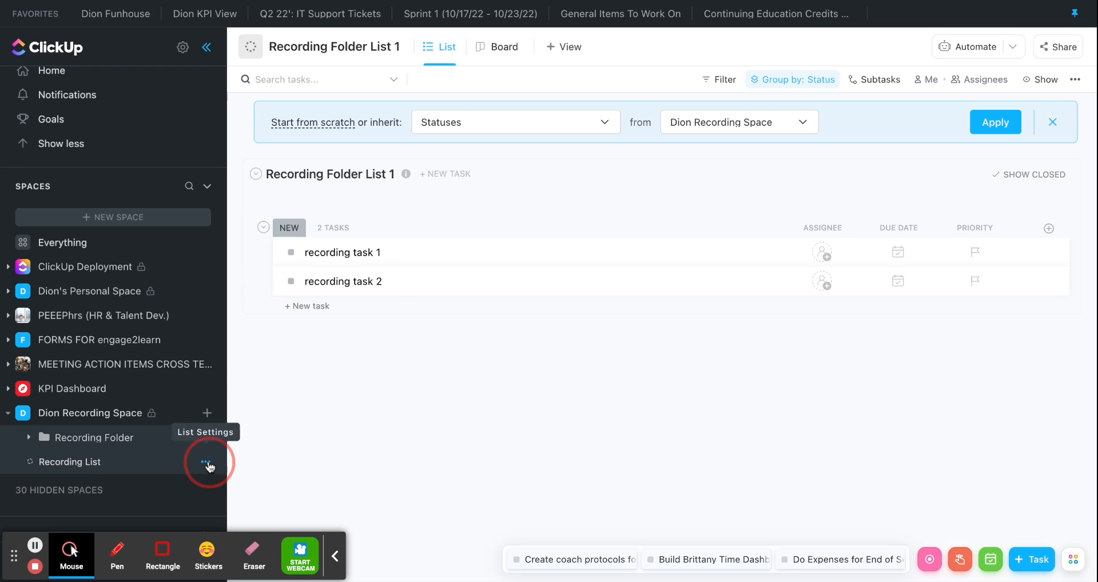
pyautogui.click(57, 464)
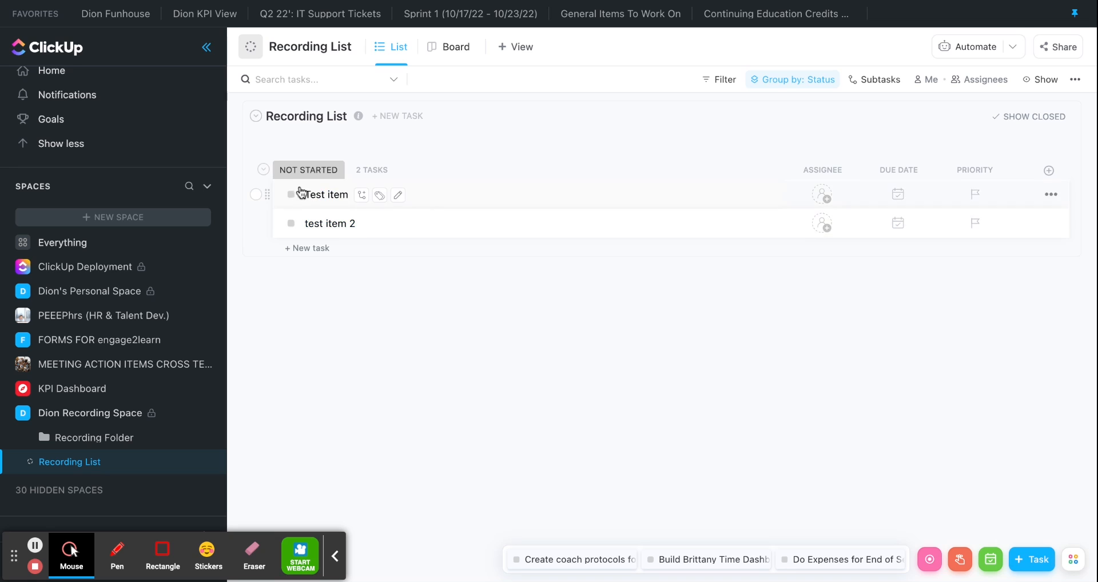
pyautogui.click(294, 198)
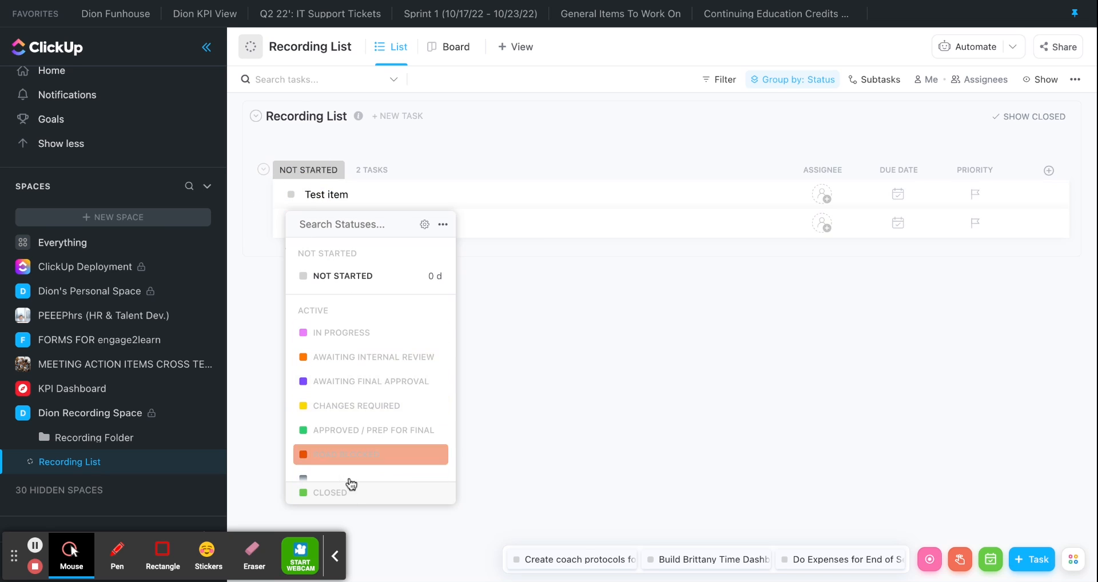
pyautogui.scroll(-1, 371, 371)
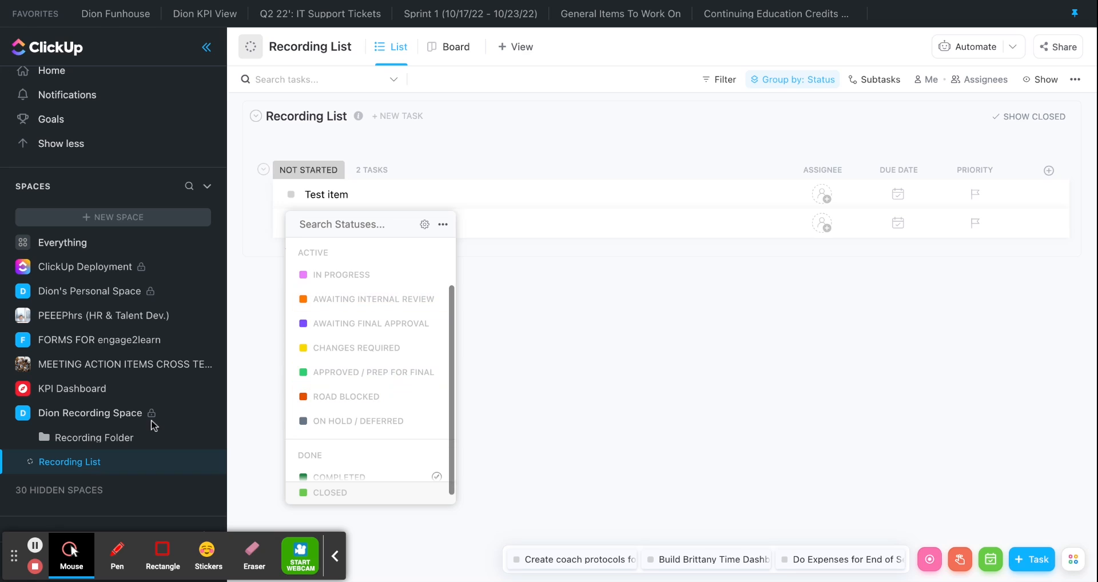
pyautogui.click(552, 371)
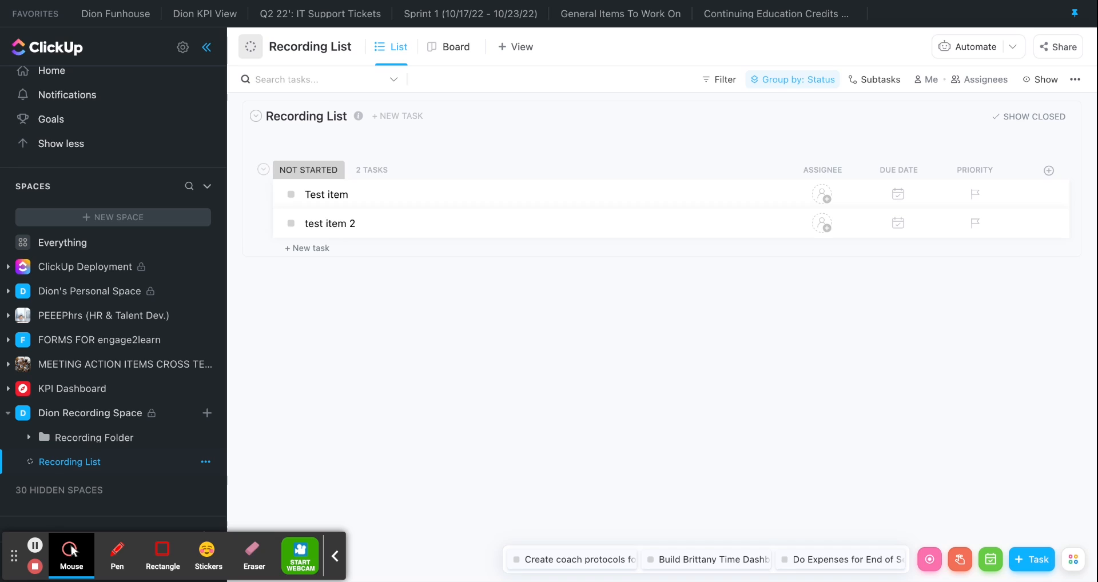
# In Recording List's list statuses, rename the NOT STARTED status as NEW
pyautogui.click(206, 462)
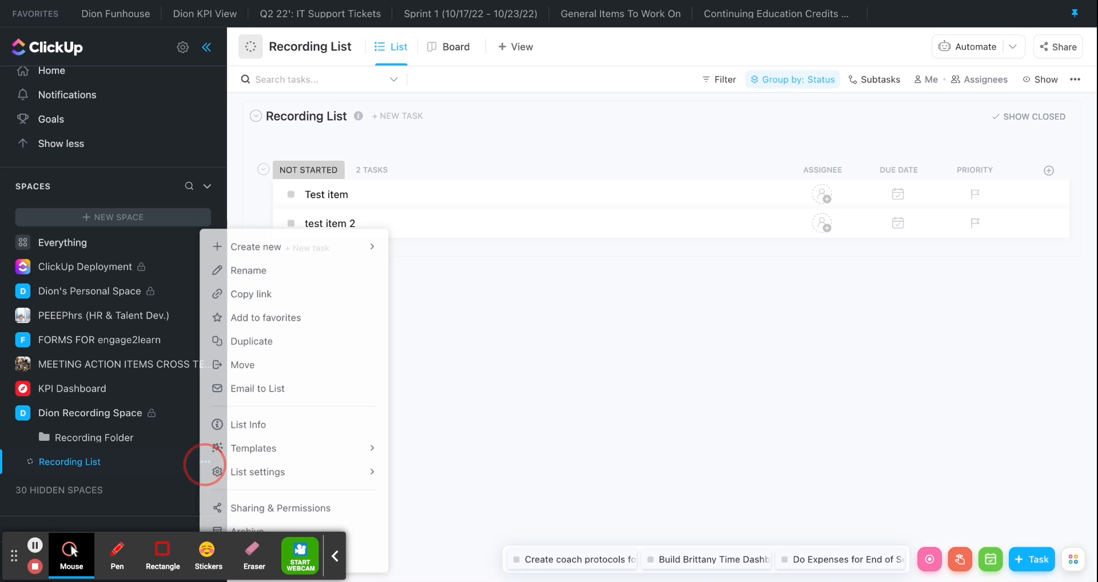
pyautogui.click(351, 478)
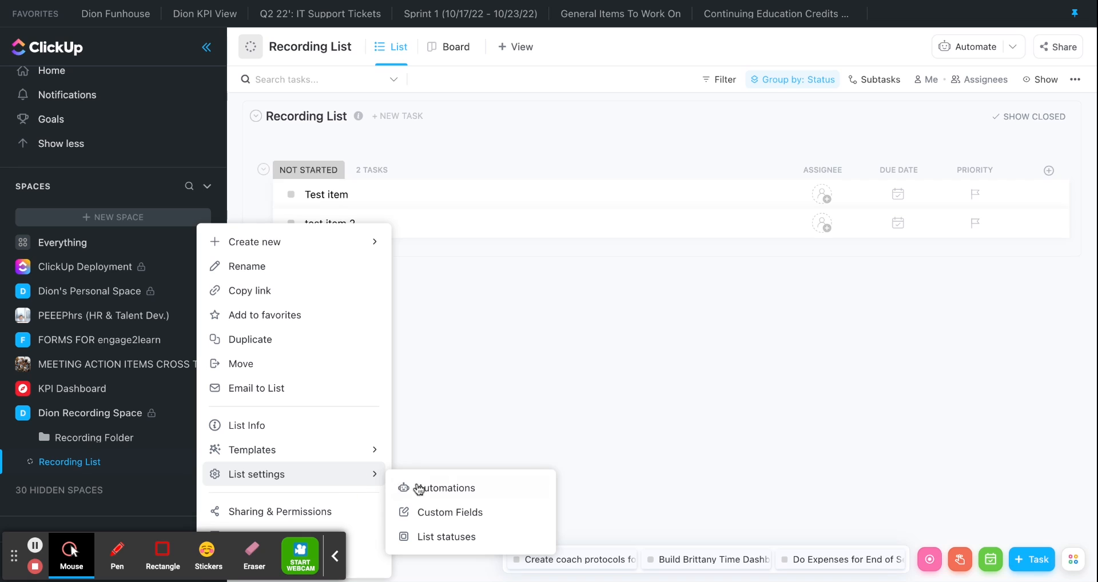
pyautogui.click(426, 536)
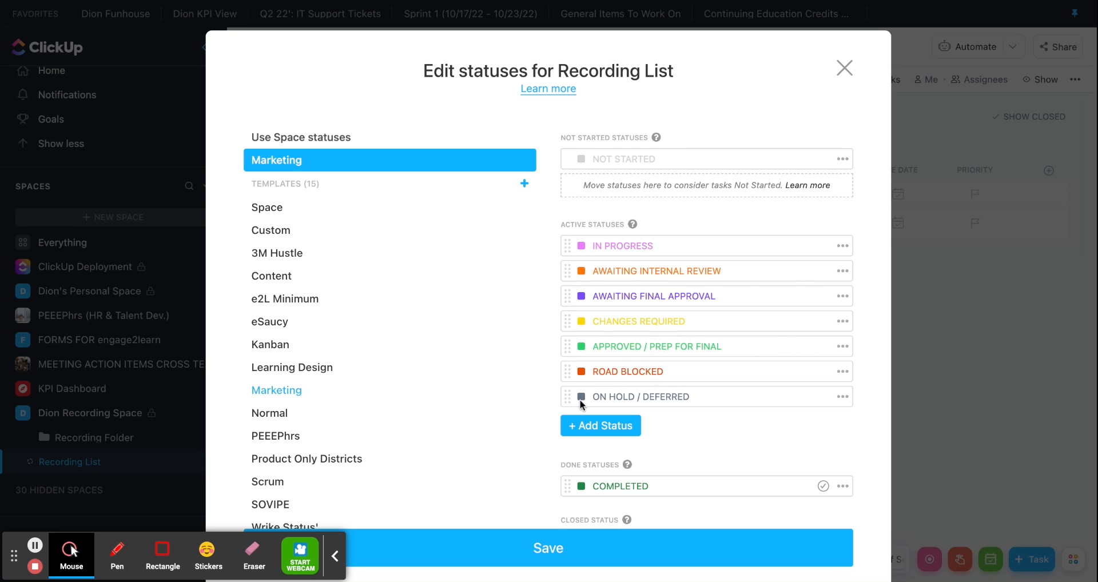
pyautogui.scroll(-2, 579, 409)
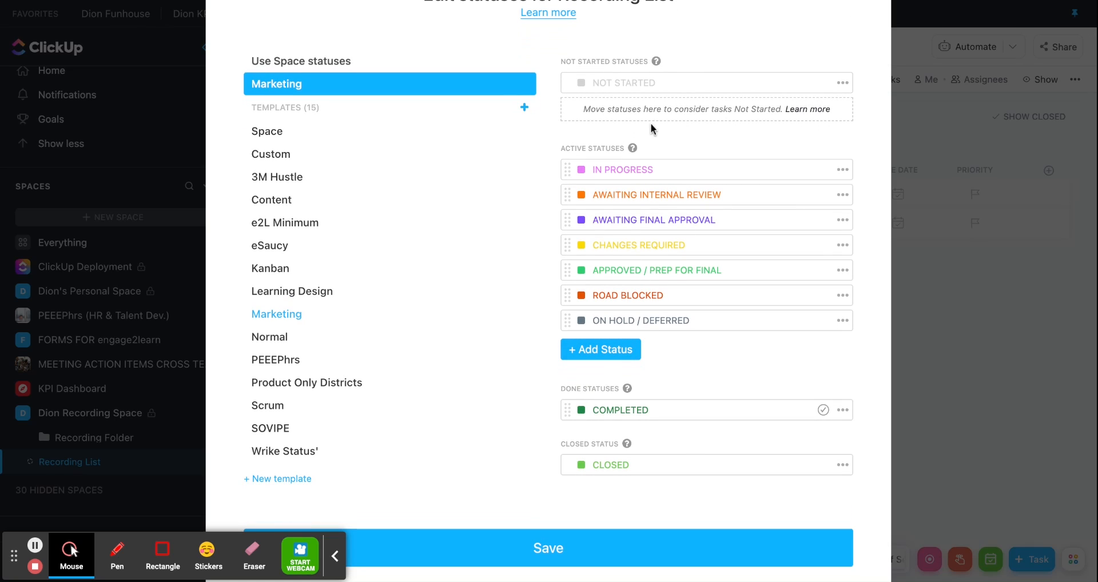
pyautogui.click(630, 84)
pyautogui.click(656, 83)
pyautogui.moveTo(657, 84); pyautogui.dragTo(597, 86)
pyautogui.press('BackSpace')
pyautogui.write('NEW')
pyautogui.click(545, 183)
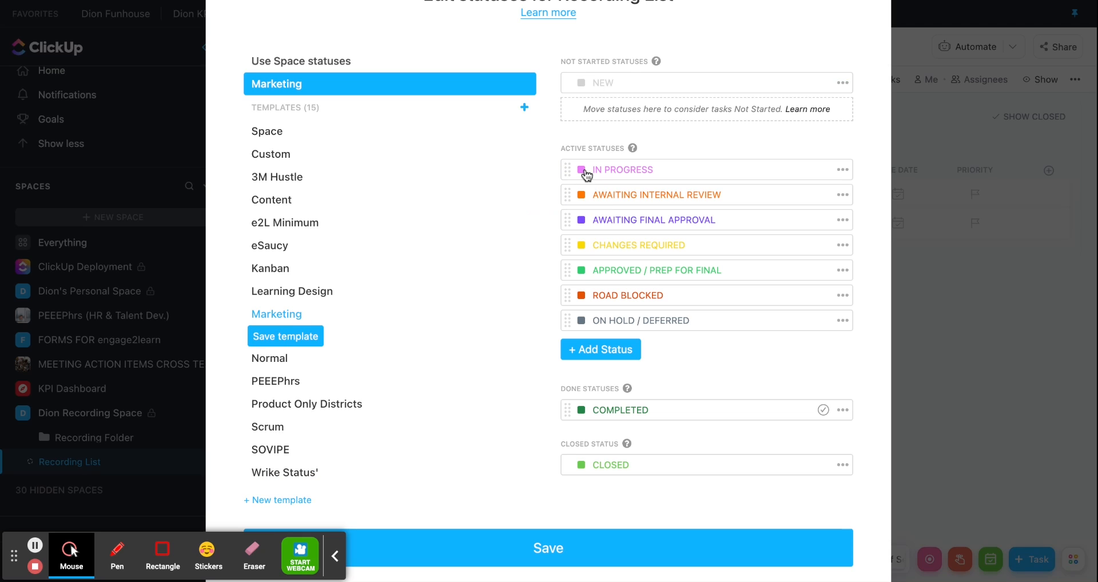
# Recolour Recording List's IN PROGRESS status magenta
pyautogui.click(585, 171)
pyautogui.click(676, 98)
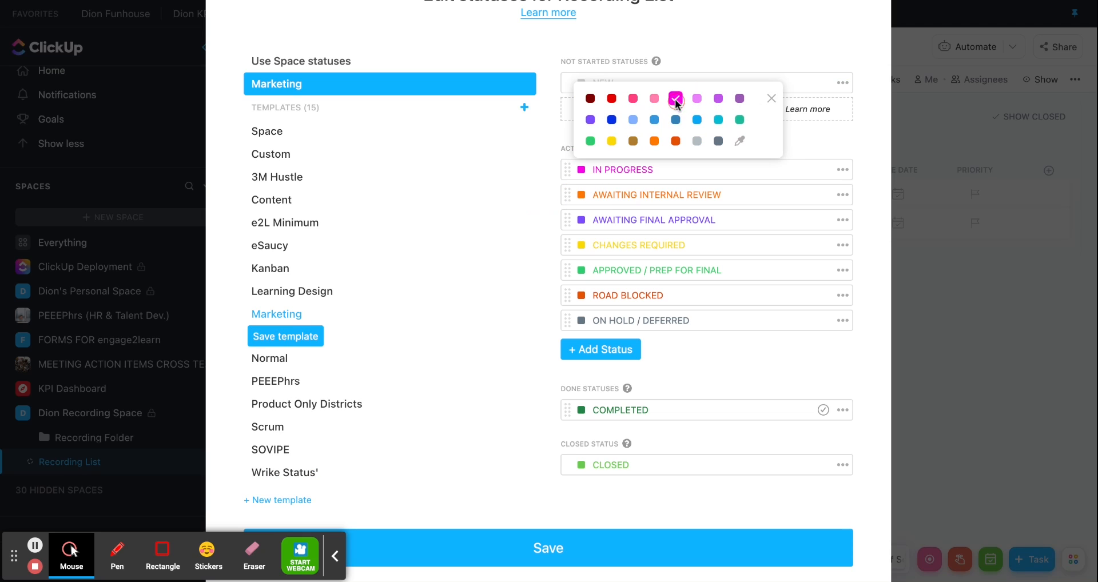
pyautogui.click(509, 261)
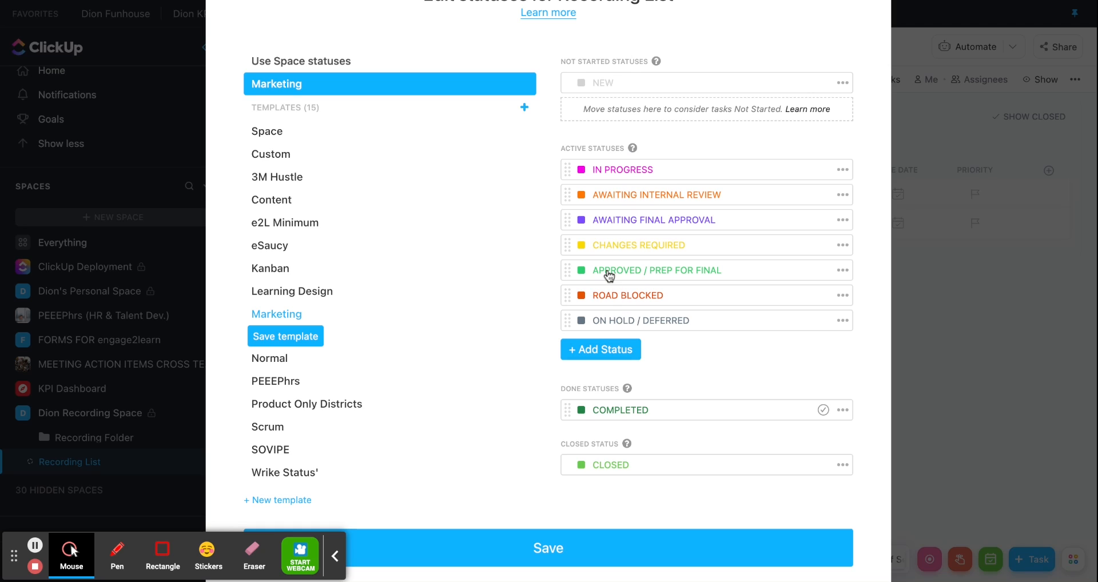
# Save the Marketing template and Recording List's statuses, and check the status options of Test item
pyautogui.click(305, 337)
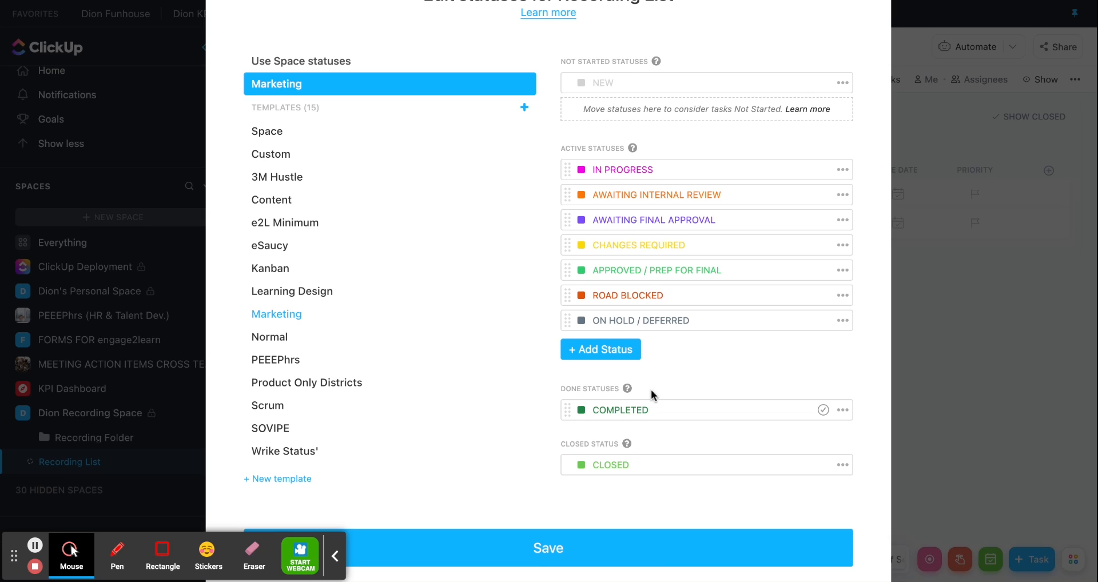
pyautogui.click(565, 544)
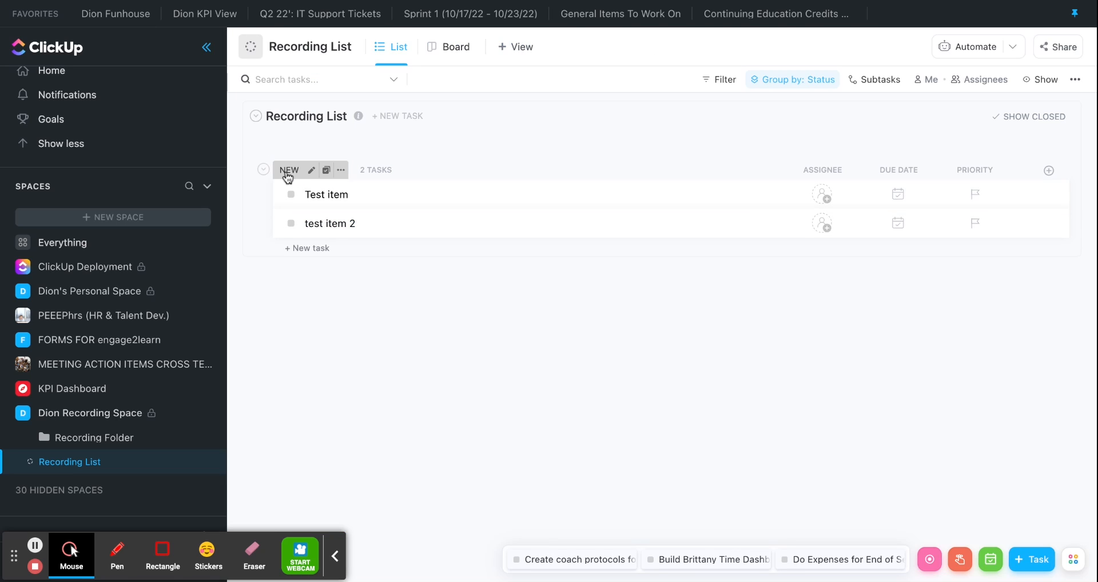
pyautogui.click(290, 196)
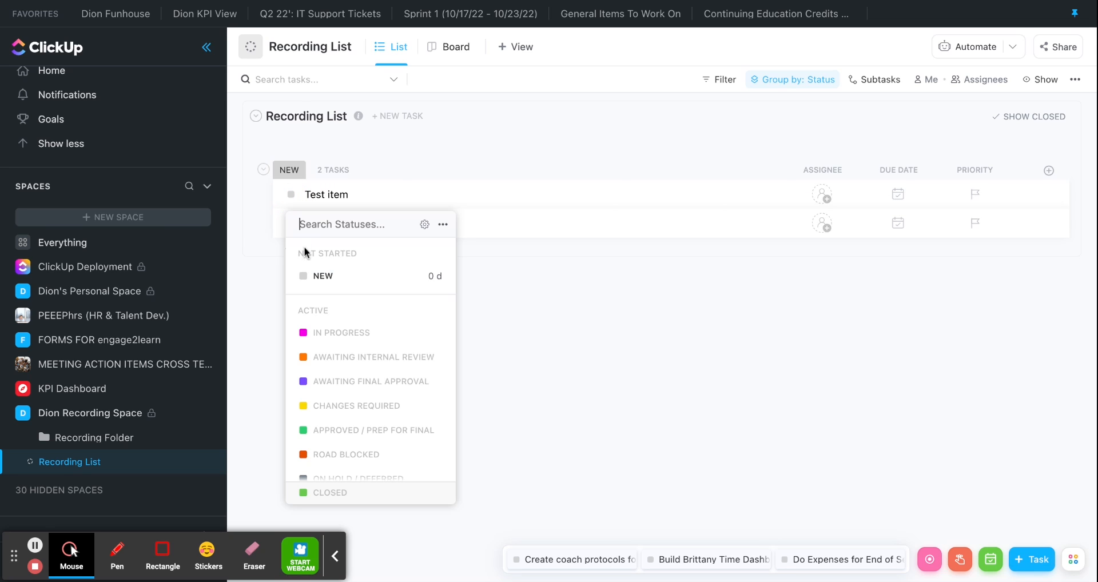